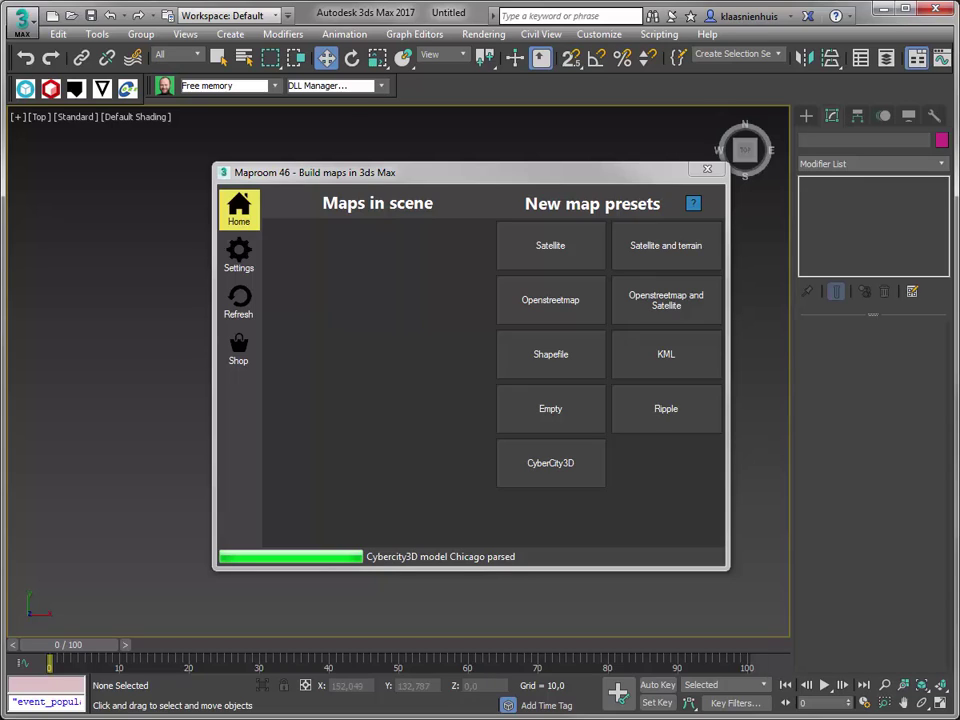
# Step: Create a map from the CyberCity3D preset and update its map space to the location Chicago, IL, USA
pyautogui.click(560, 474)
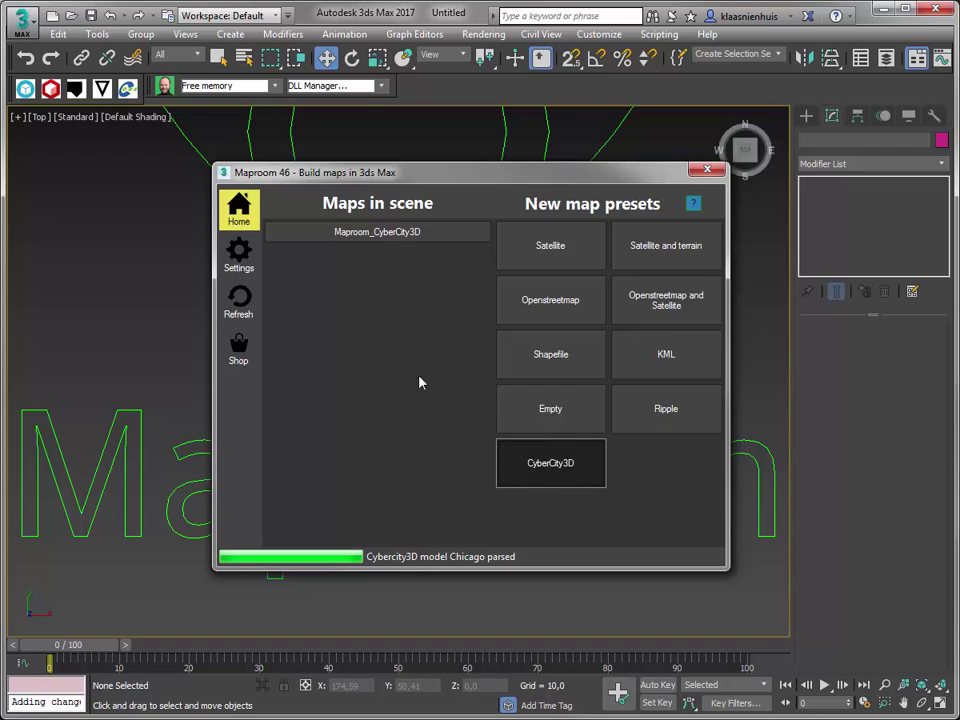
pyautogui.click(379, 236)
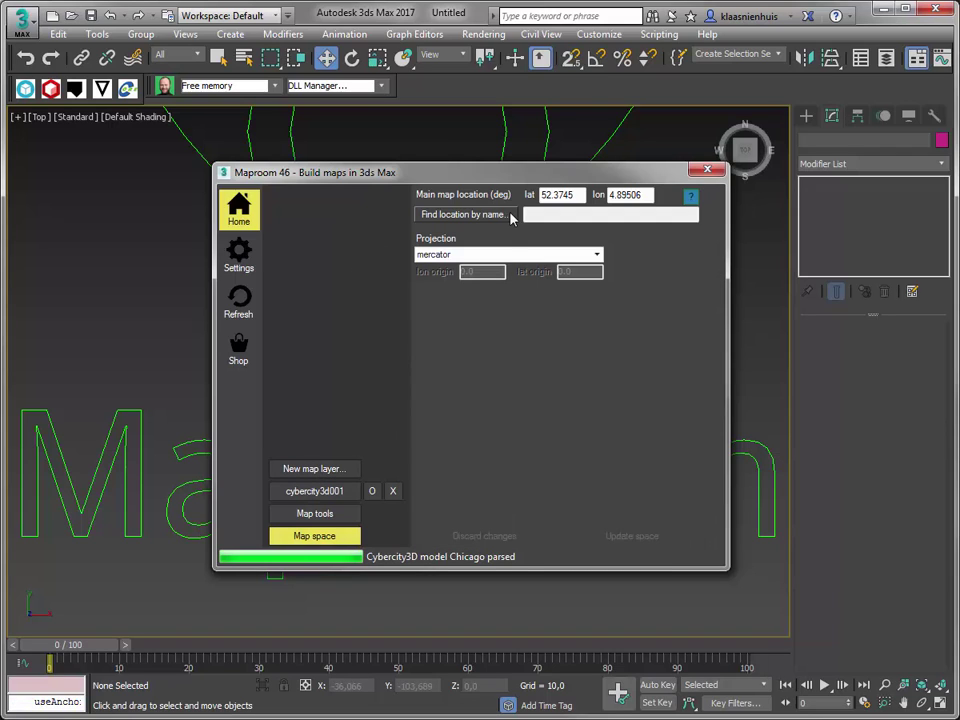
pyautogui.click(465, 214)
pyautogui.moveTo(2, 5); pyautogui.dragTo(485, 180)
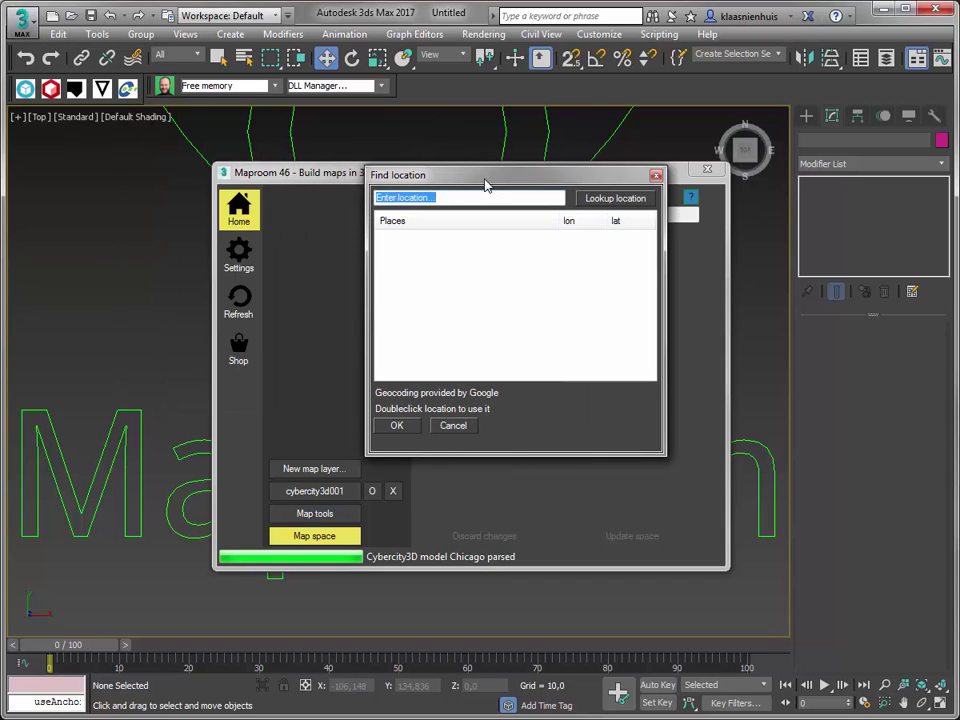
pyautogui.write('ch')
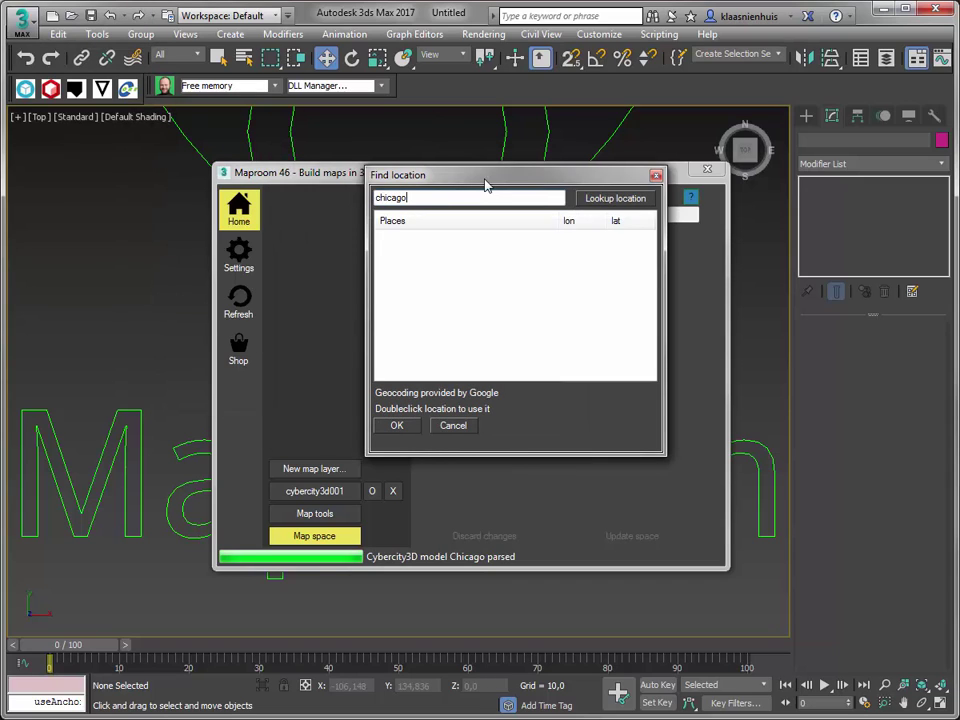
pyautogui.write('icago')
pyautogui.press('Return')
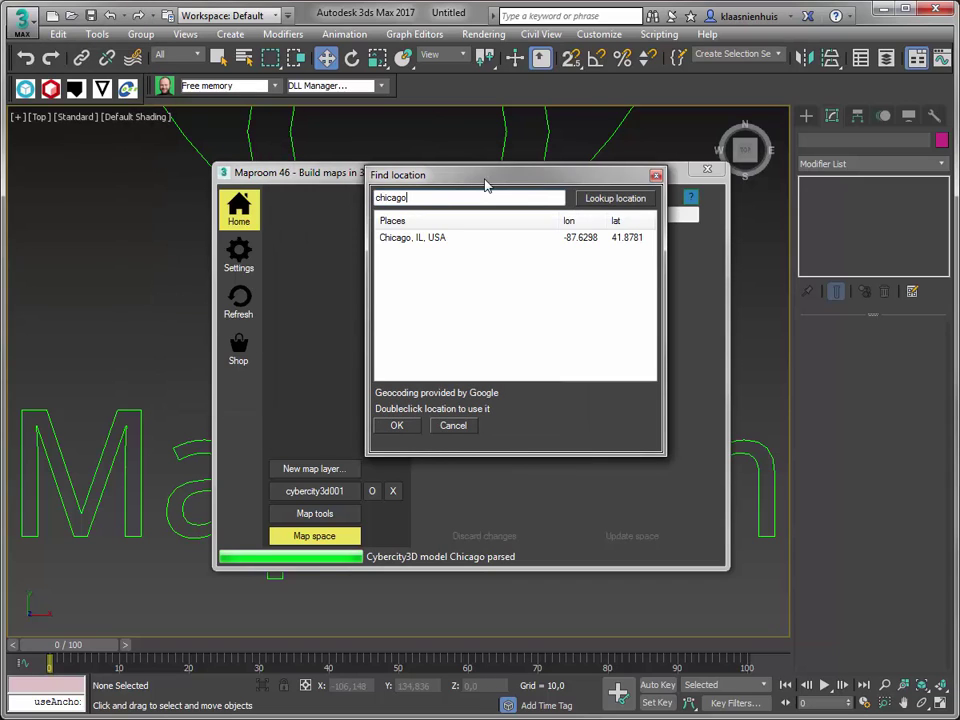
pyautogui.doubleClick(435, 241)
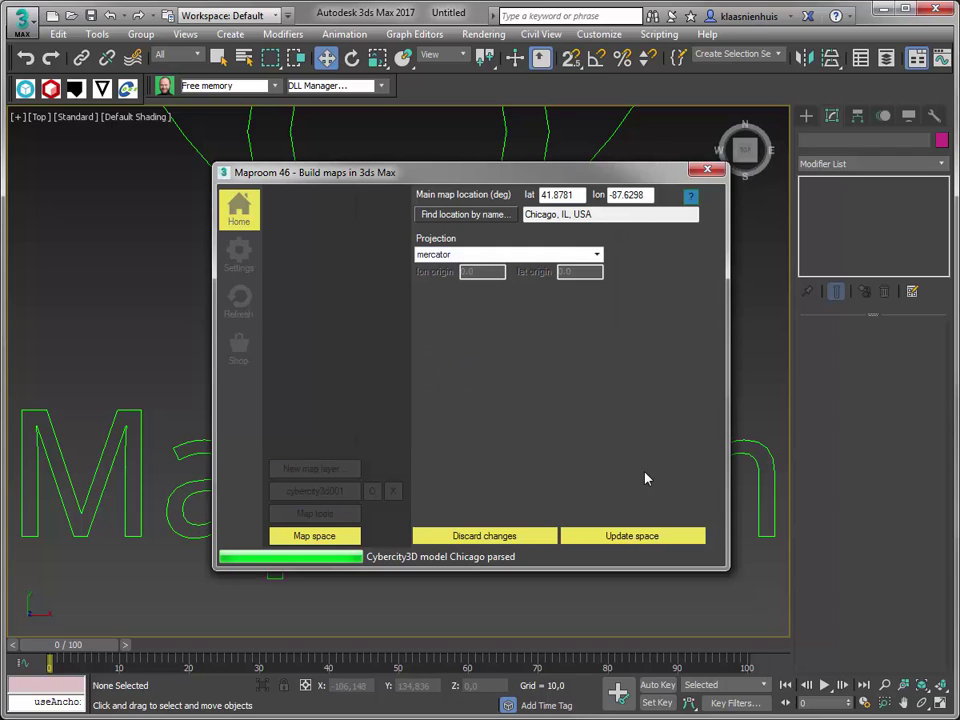
pyautogui.click(644, 538)
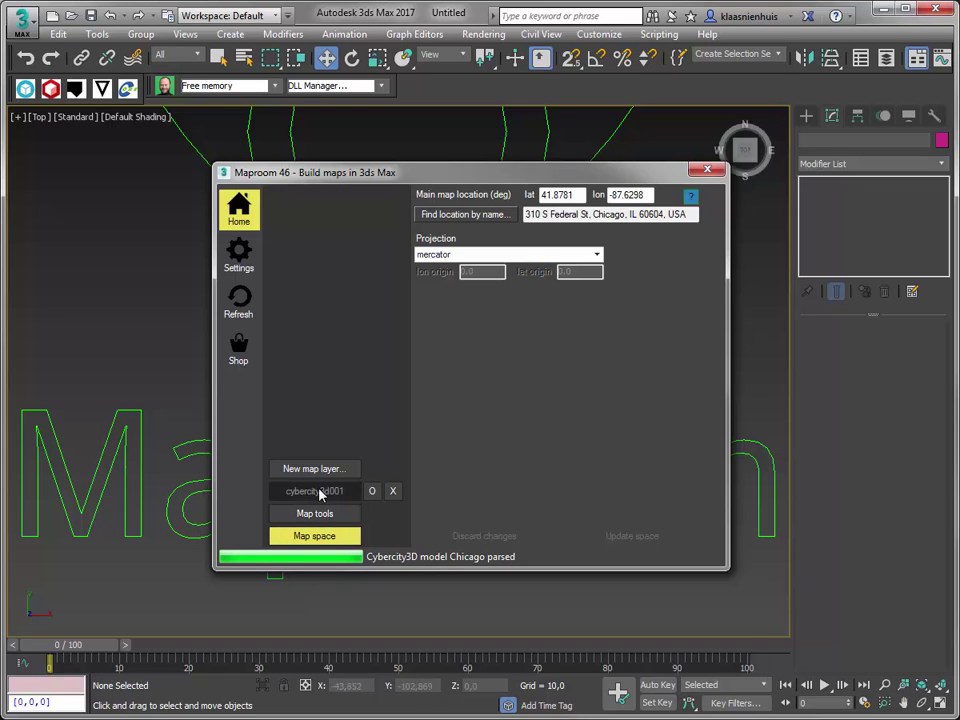
# Step: Open the cybercity3d001 layer and review the available owned CyberCity models and the city extents in the Cybercity 3D library
pyautogui.click(321, 492)
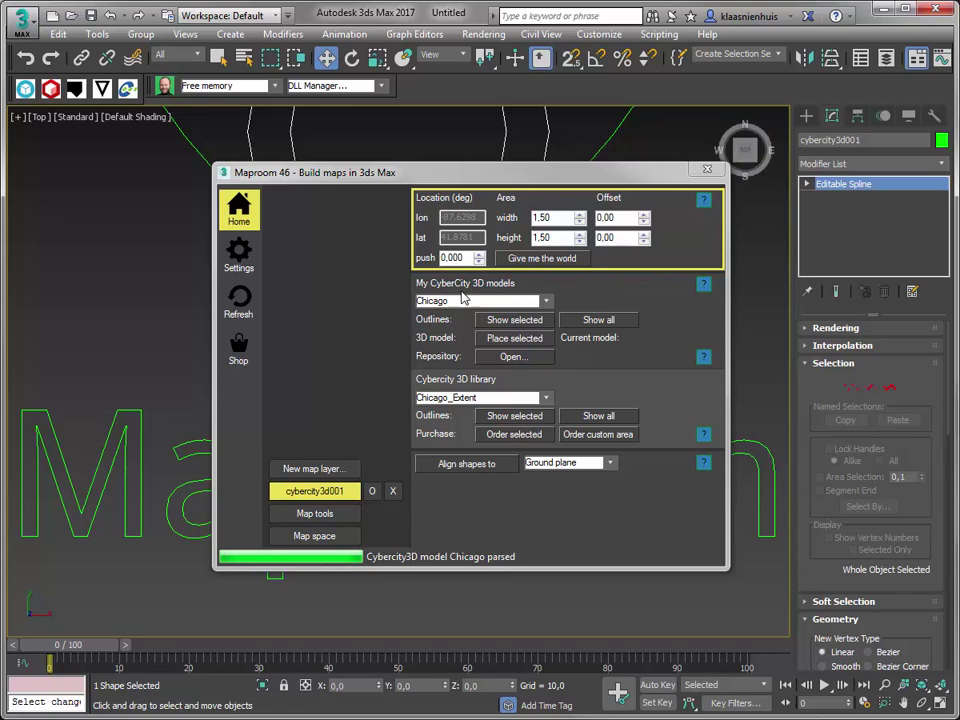
pyautogui.click(522, 301)
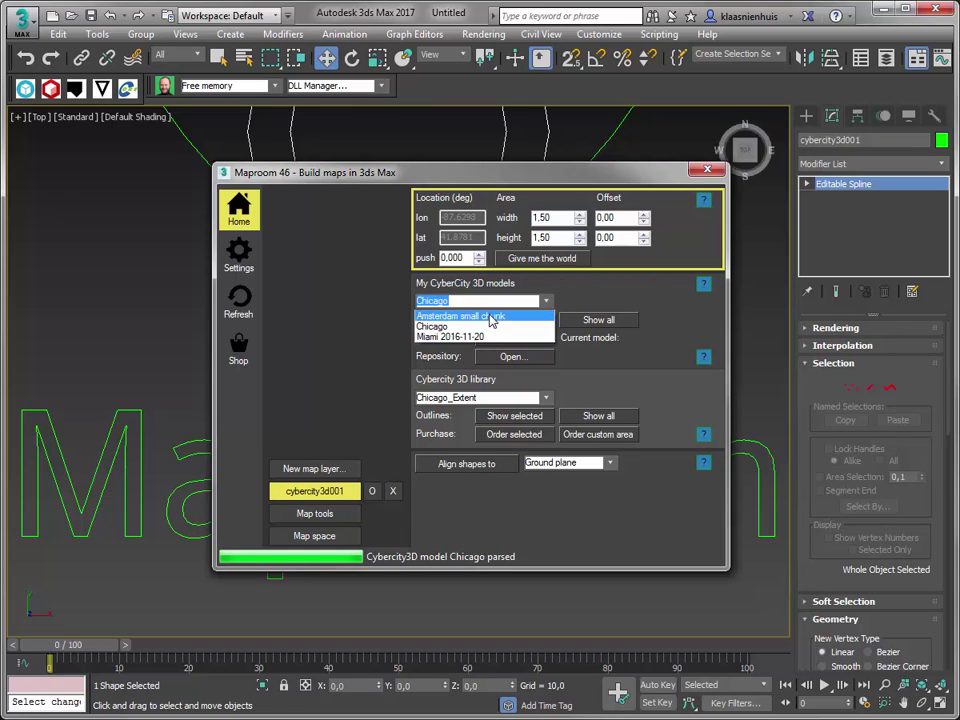
pyautogui.click(608, 288)
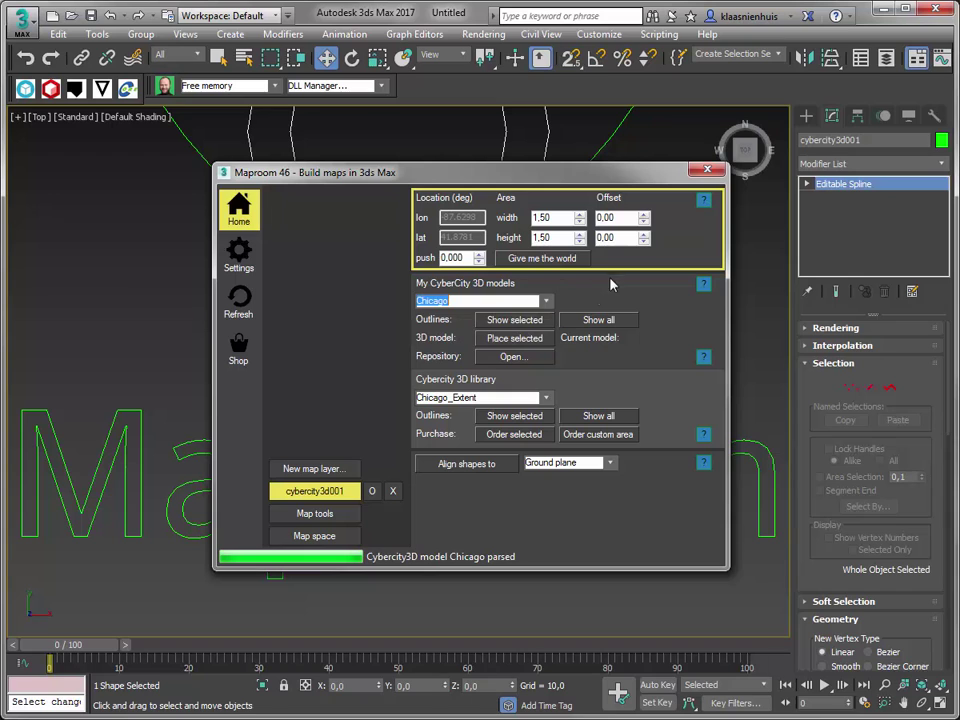
pyautogui.click(545, 399)
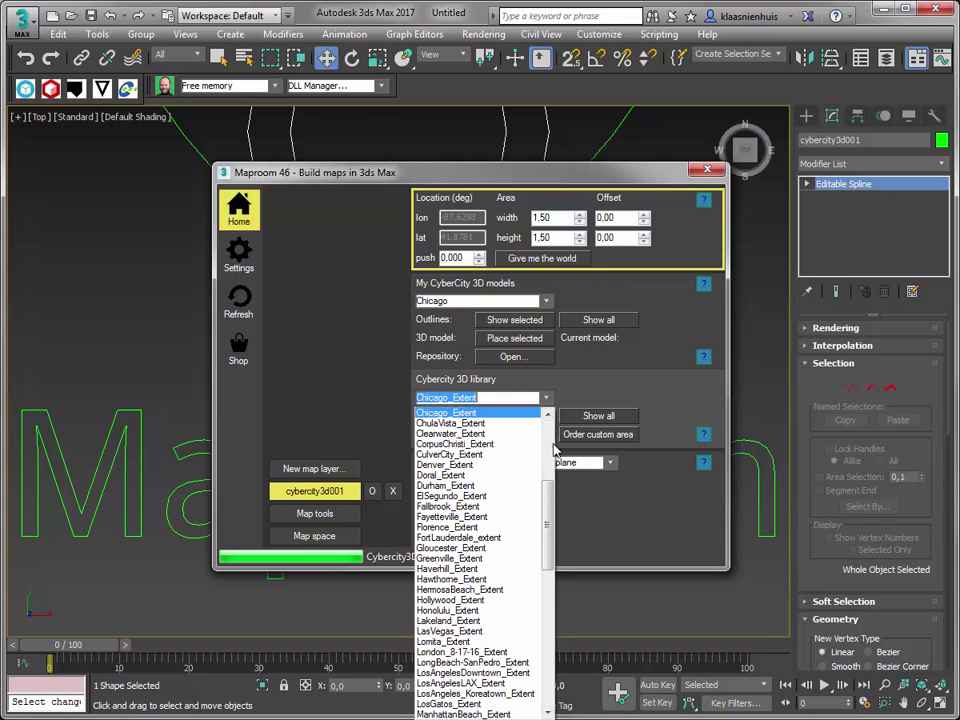
pyautogui.scroll(6, 548, 492)
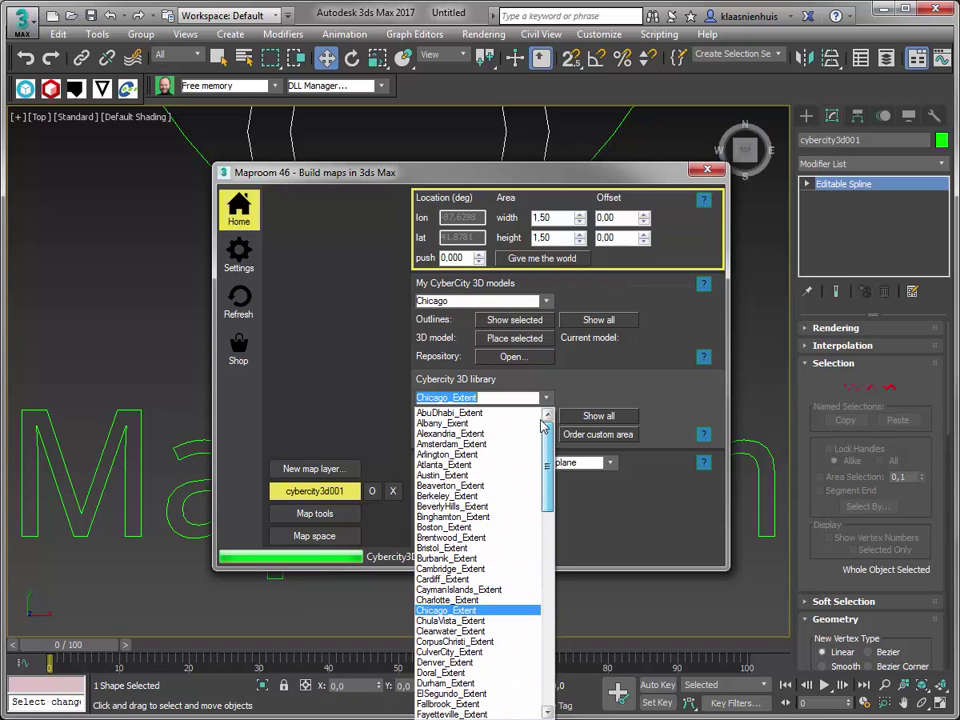
pyautogui.scroll(-20, 540, 579)
pyautogui.moveTo(534, 665); pyautogui.dragTo(562, 487)
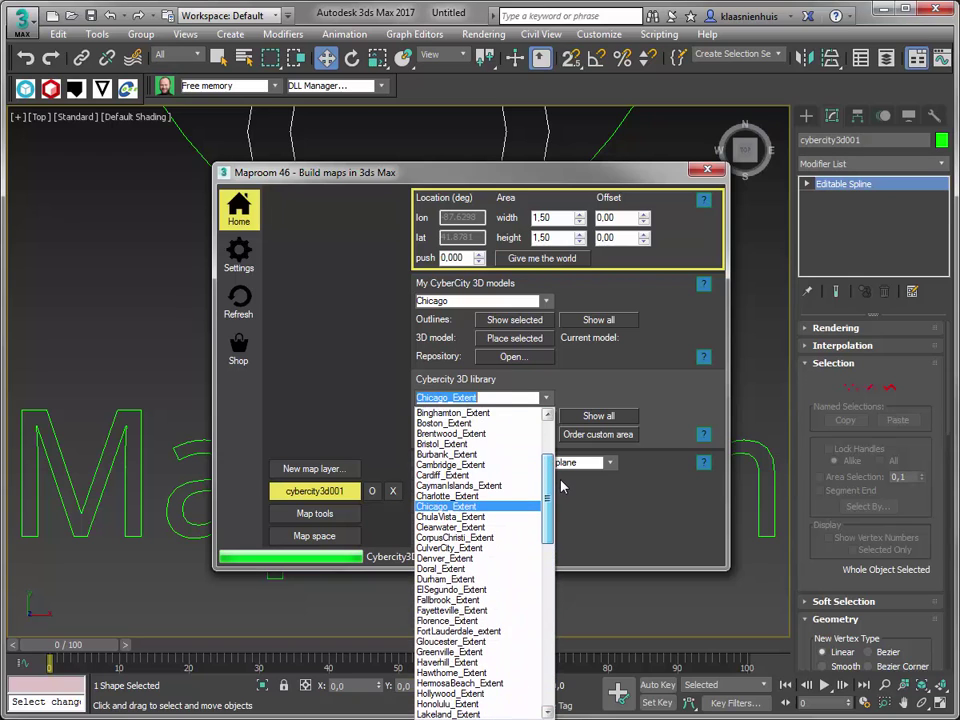
pyautogui.click(596, 384)
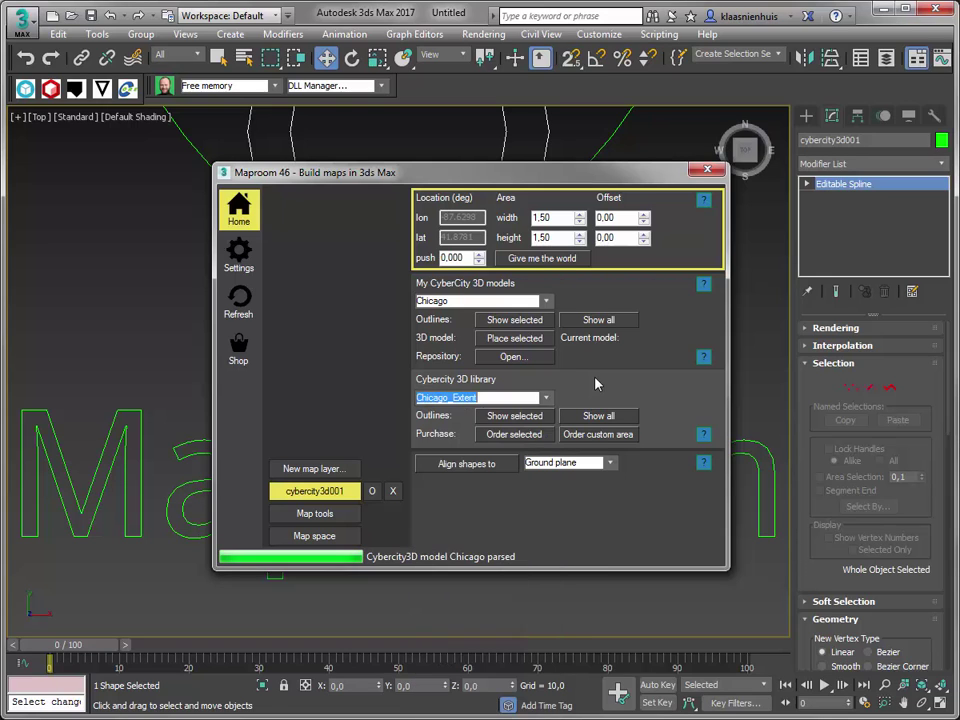
# Step: Show the Chicago_Extent outline from the Cybercity 3D library and select that outline in the scene
pyautogui.click(546, 398)
pyautogui.scroll(3, 503, 482)
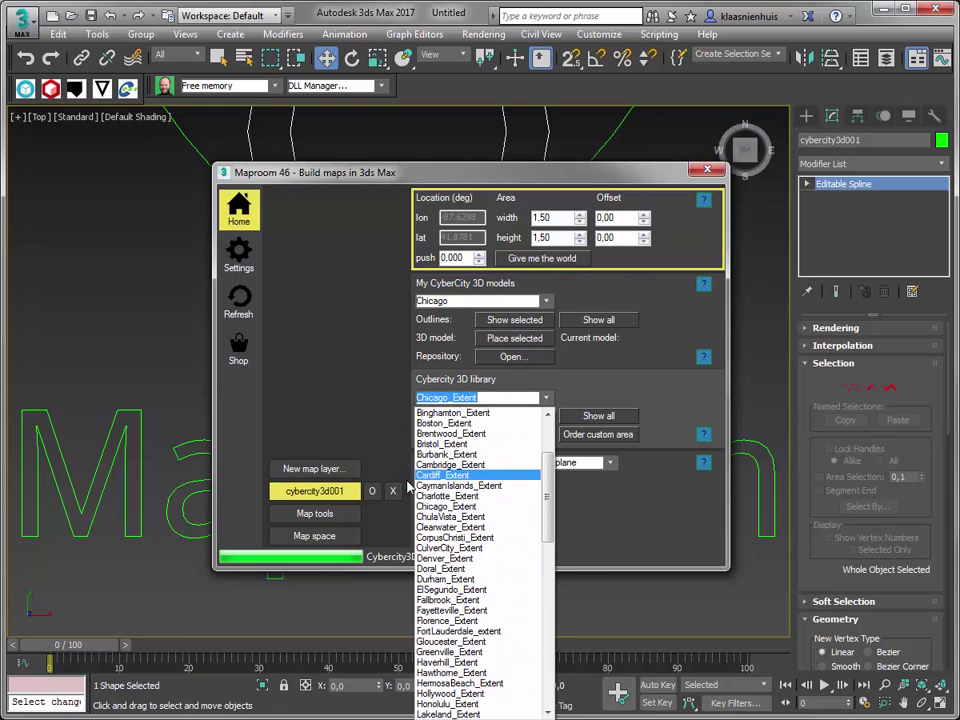
pyautogui.click(445, 507)
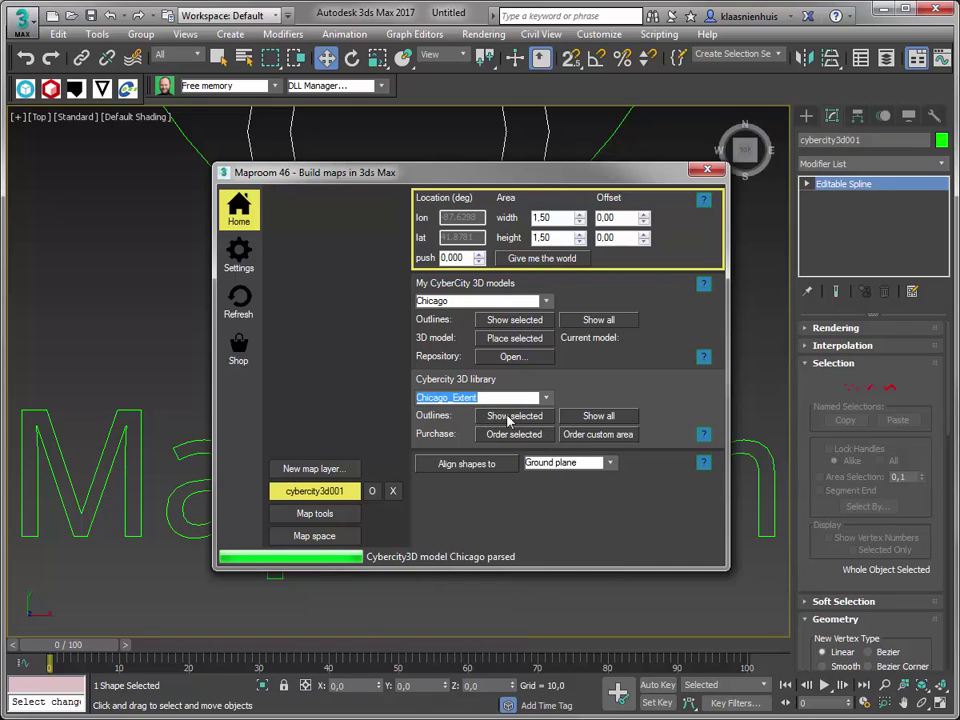
pyautogui.click(490, 418)
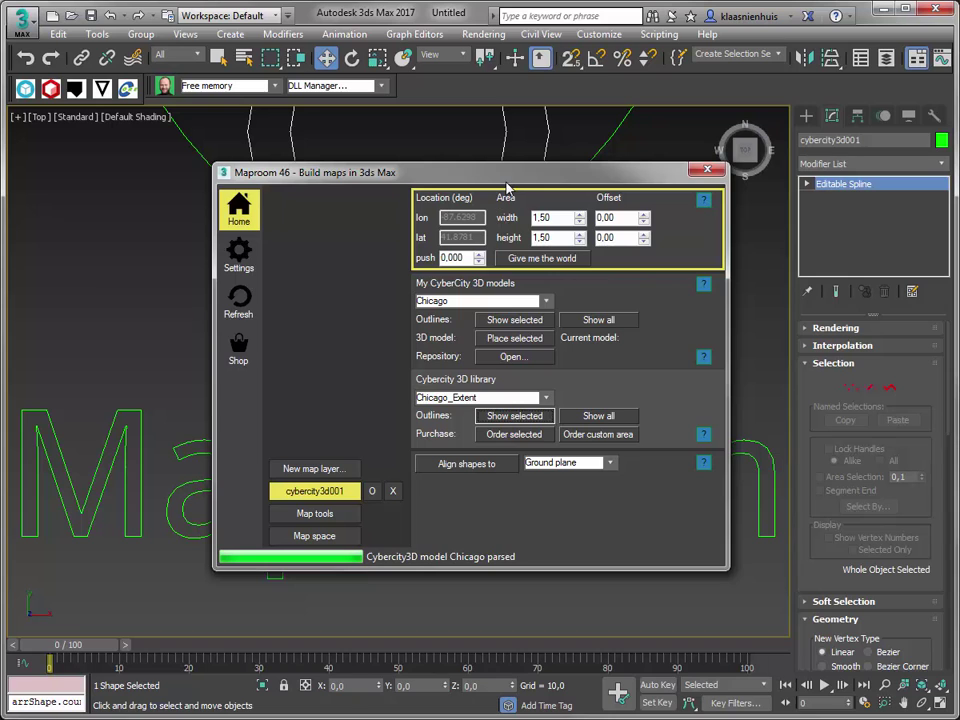
pyautogui.moveTo(501, 180); pyautogui.dragTo(0, 202)
pyautogui.click(483, 384)
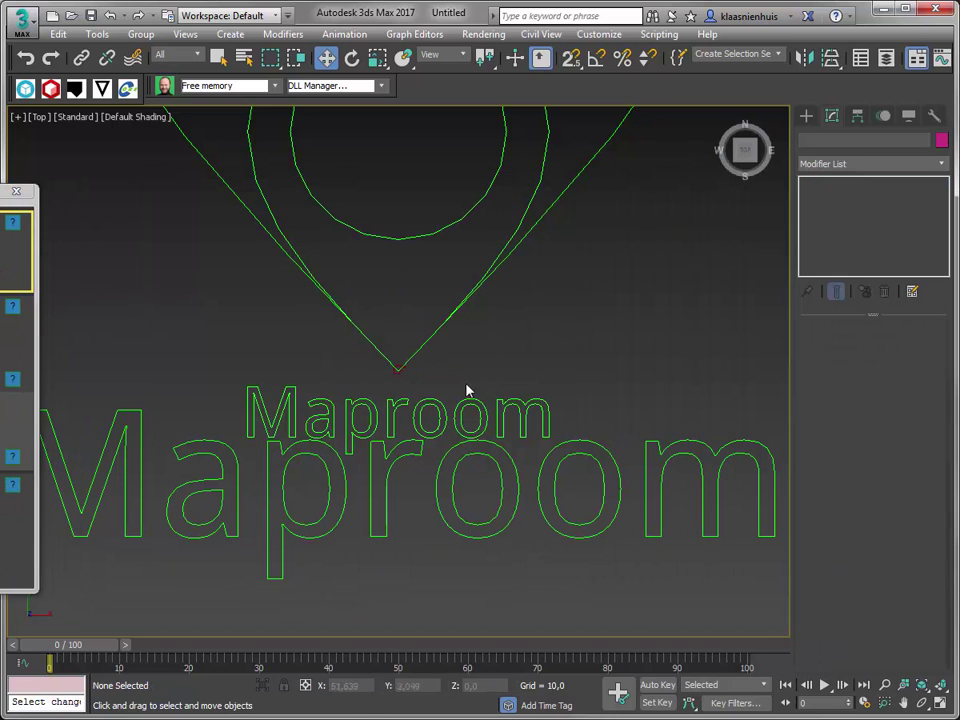
pyautogui.scroll(8, 390, 384)
pyautogui.click(434, 355)
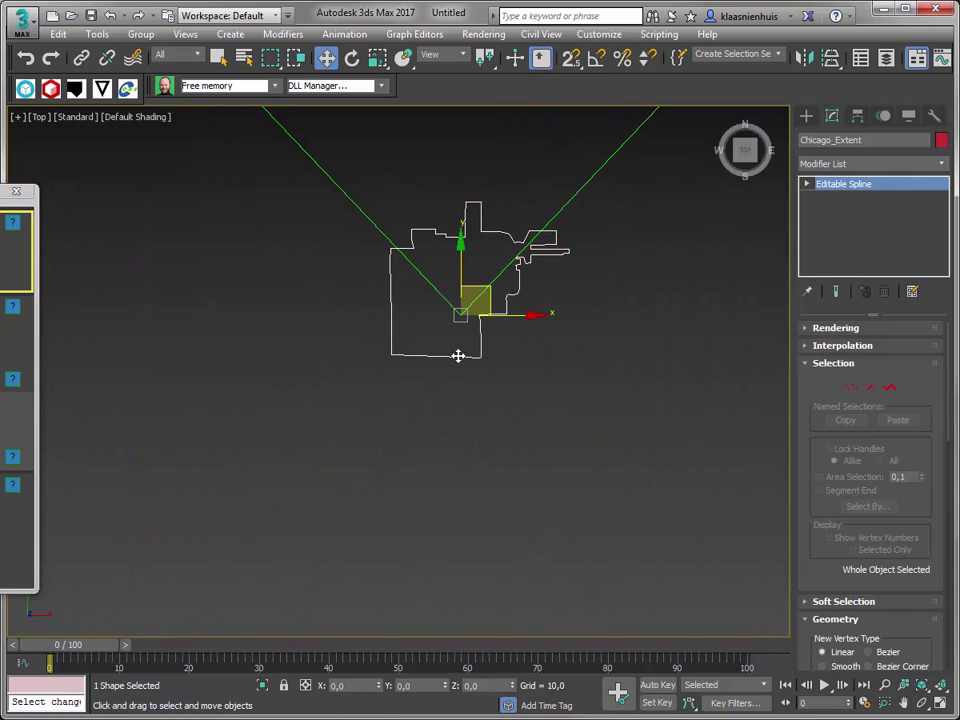
pyautogui.scroll(5, 450, 360)
pyautogui.moveTo(454, 360); pyautogui.dragTo(430, 385, button='middle')
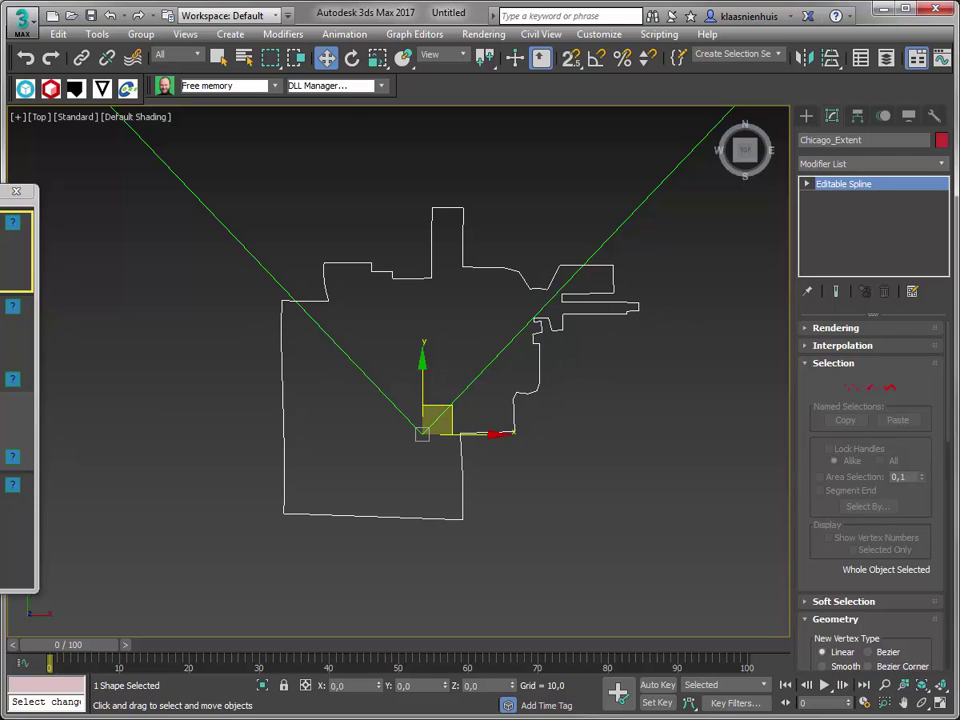
# Step: Add a Satellite layer to the map and set its area to 2,00 wide by 2,00 high
pyautogui.moveTo(0, 200); pyautogui.dragTo(720, 216)
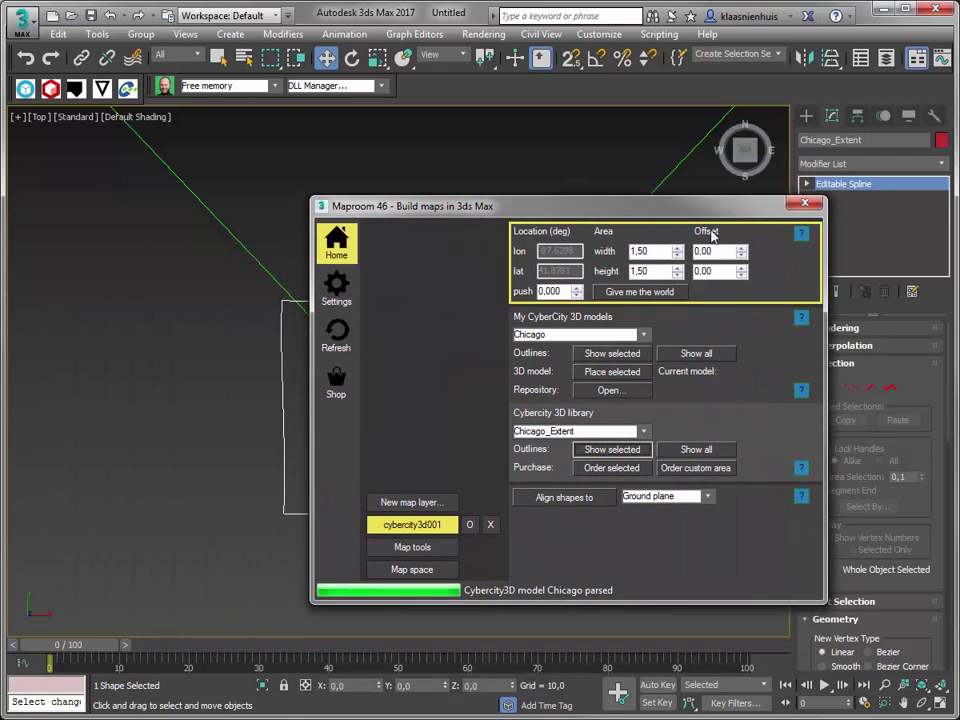
pyautogui.click(422, 502)
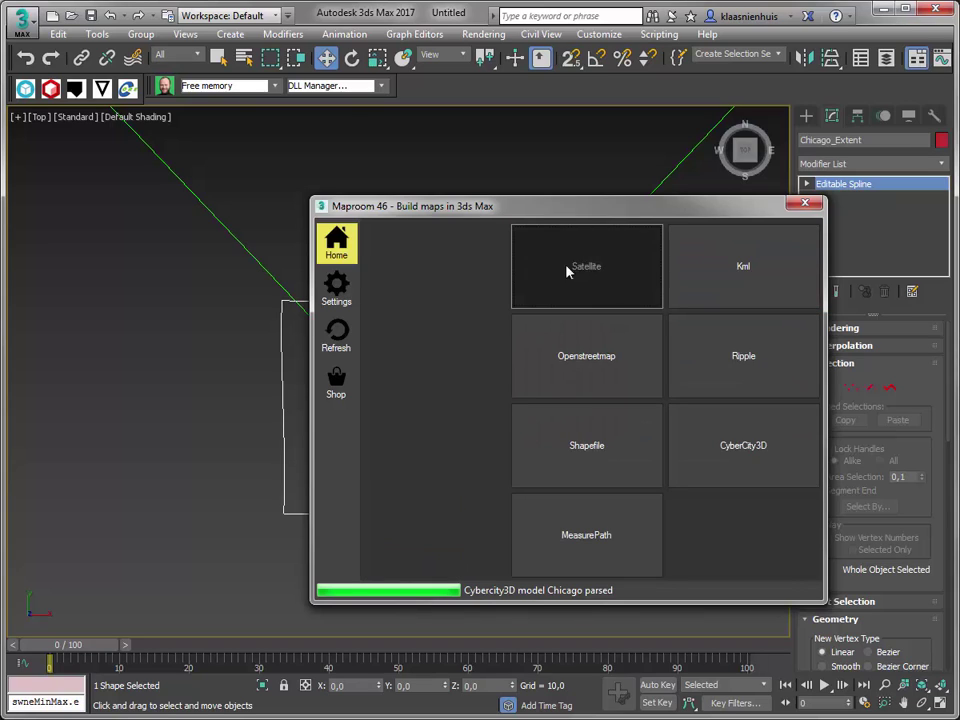
pyautogui.click(572, 257)
pyautogui.click(411, 500)
pyautogui.click(657, 252)
pyautogui.write('2')
pyautogui.press('Tab')
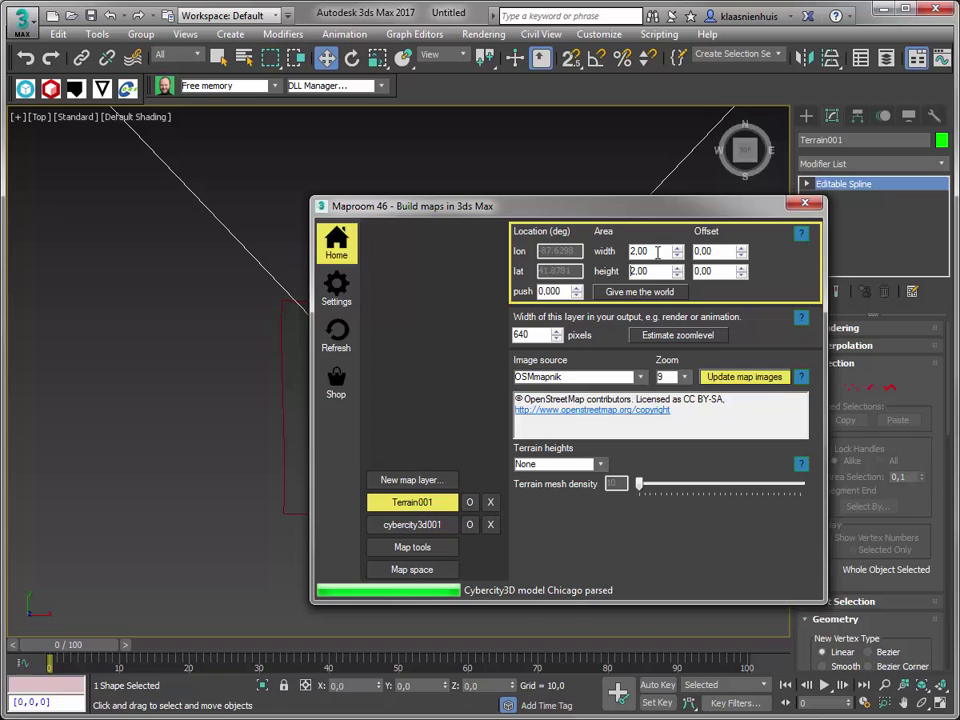
# Step: Estimate the satellite layer's zoom level, choose Bing as its image source and update the map images
pyautogui.click(656, 336)
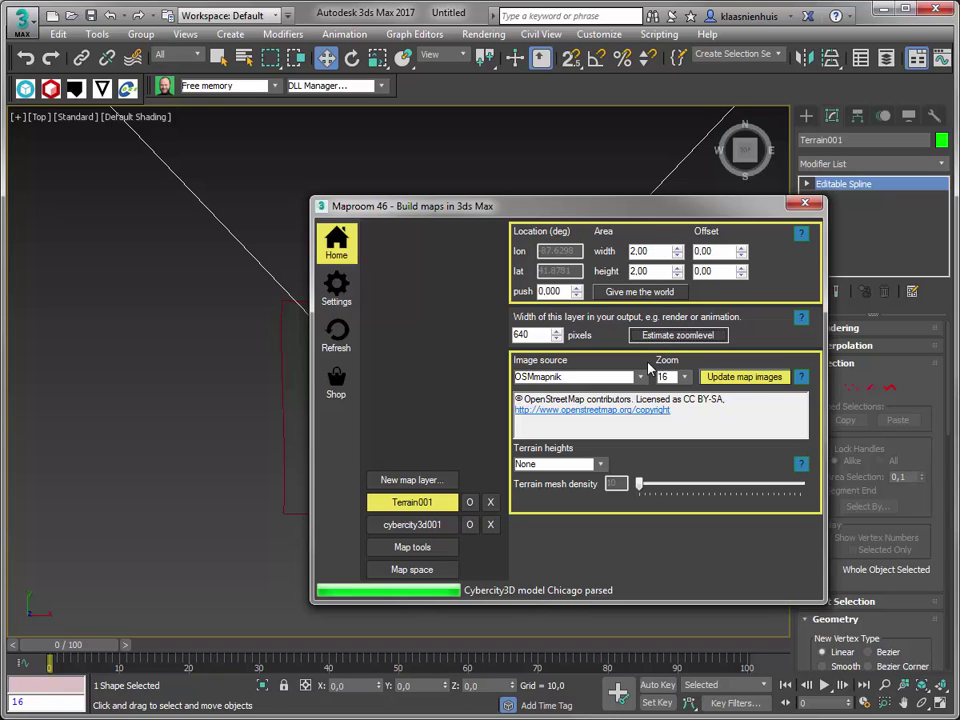
pyautogui.click(640, 377)
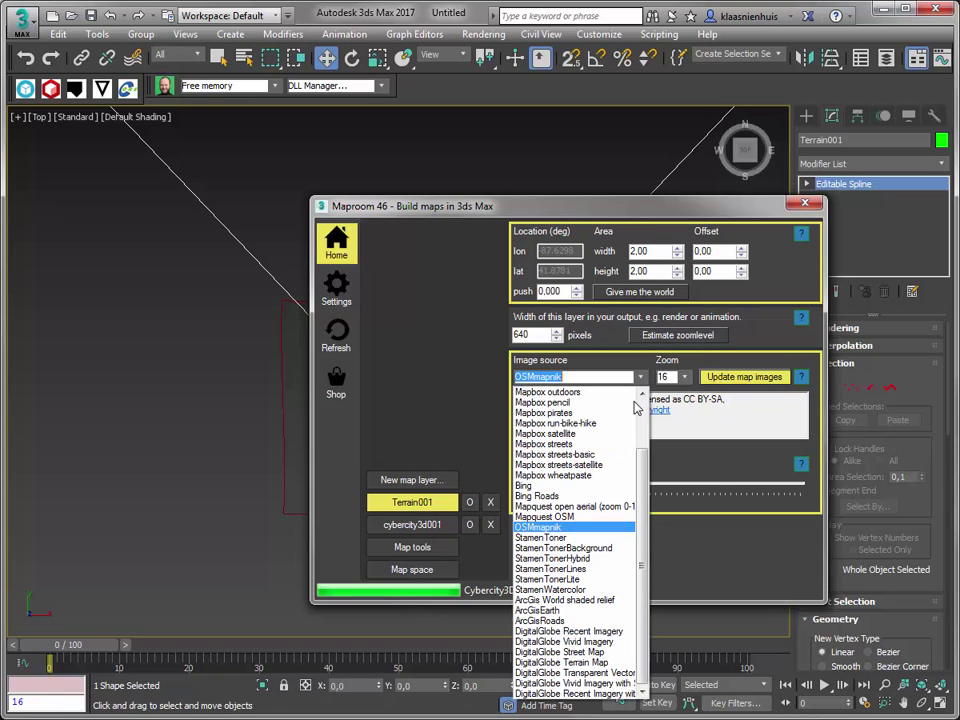
pyautogui.click(549, 487)
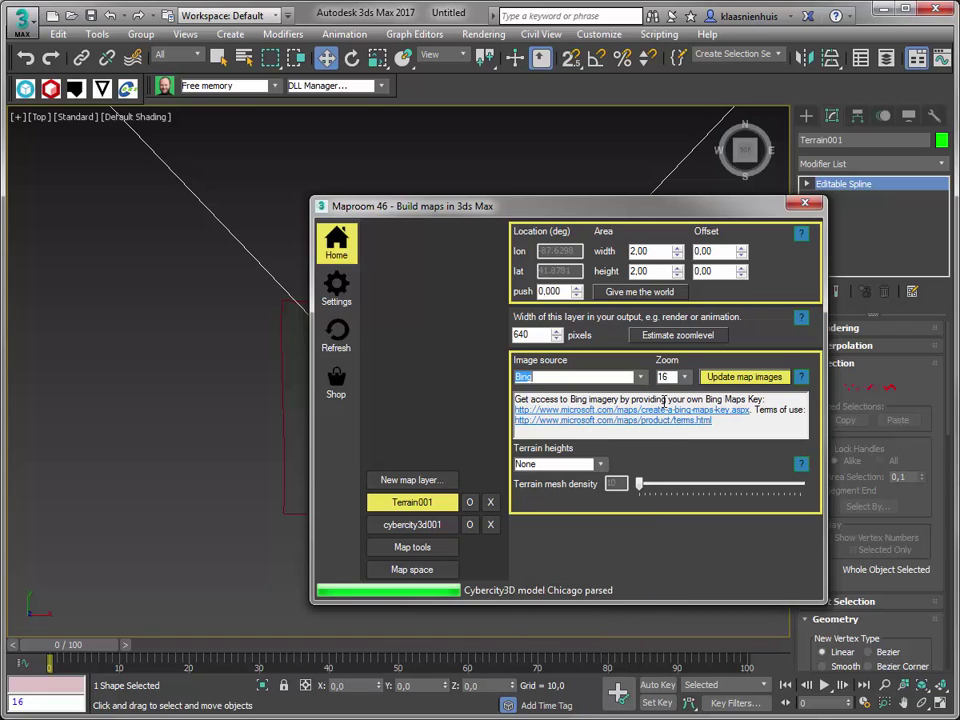
pyautogui.click(739, 384)
pyautogui.moveTo(677, 208); pyautogui.dragTo(0, 191)
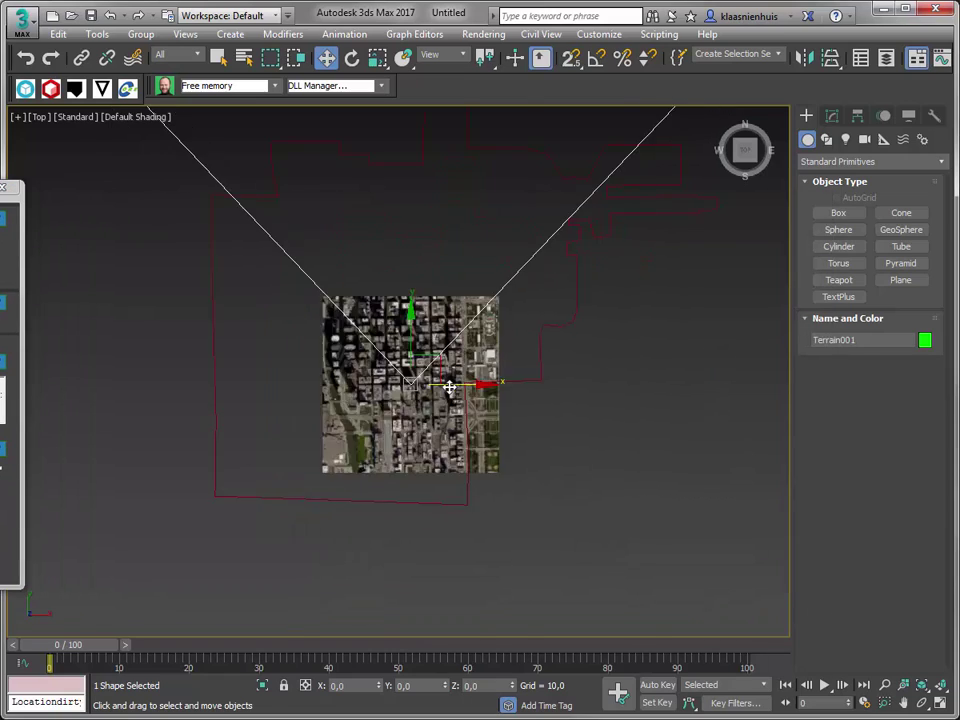
pyautogui.scroll(6, 470, 395)
pyautogui.scroll(-6, 432, 384)
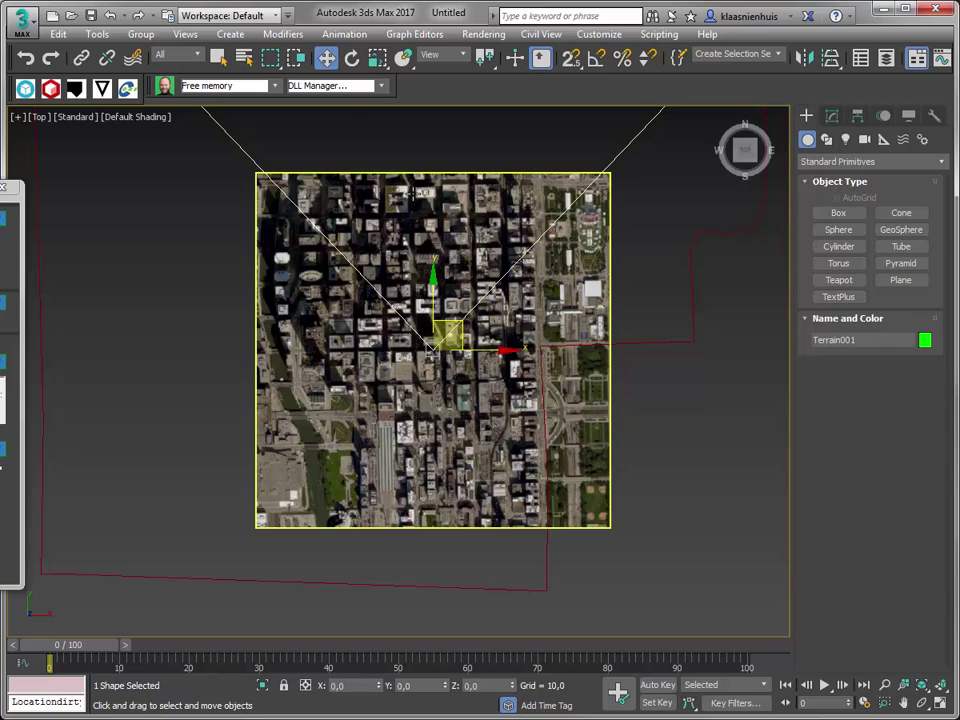
# Step: Set the cybercity3d001 layer's area to 2,00 wide by 2,00 high
pyautogui.moveTo(15, 187); pyautogui.dragTo(952, 203)
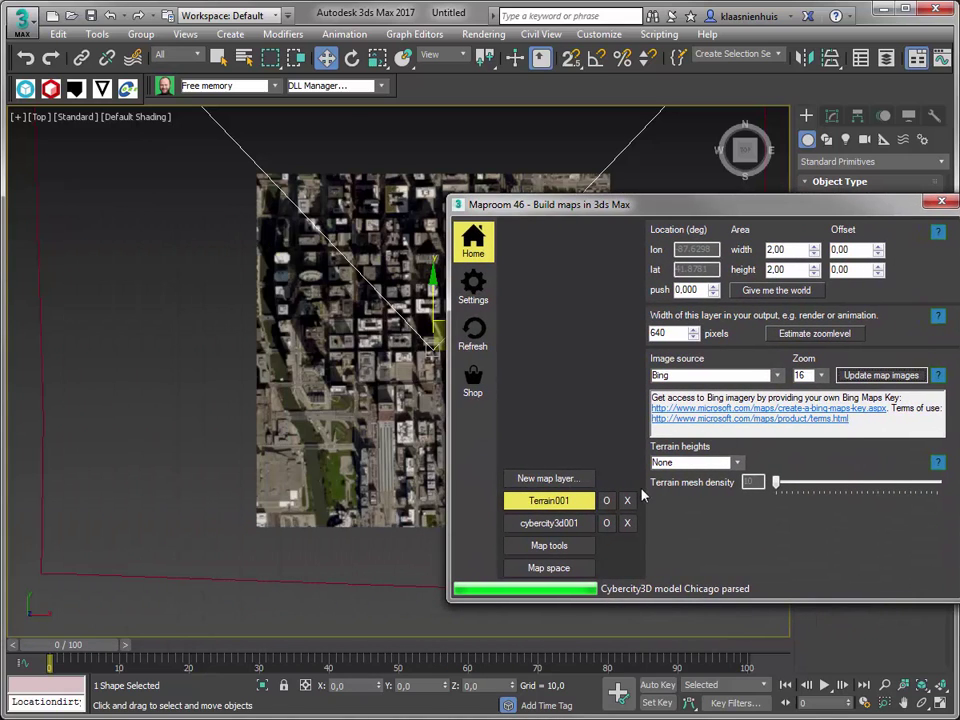
pyautogui.click(553, 523)
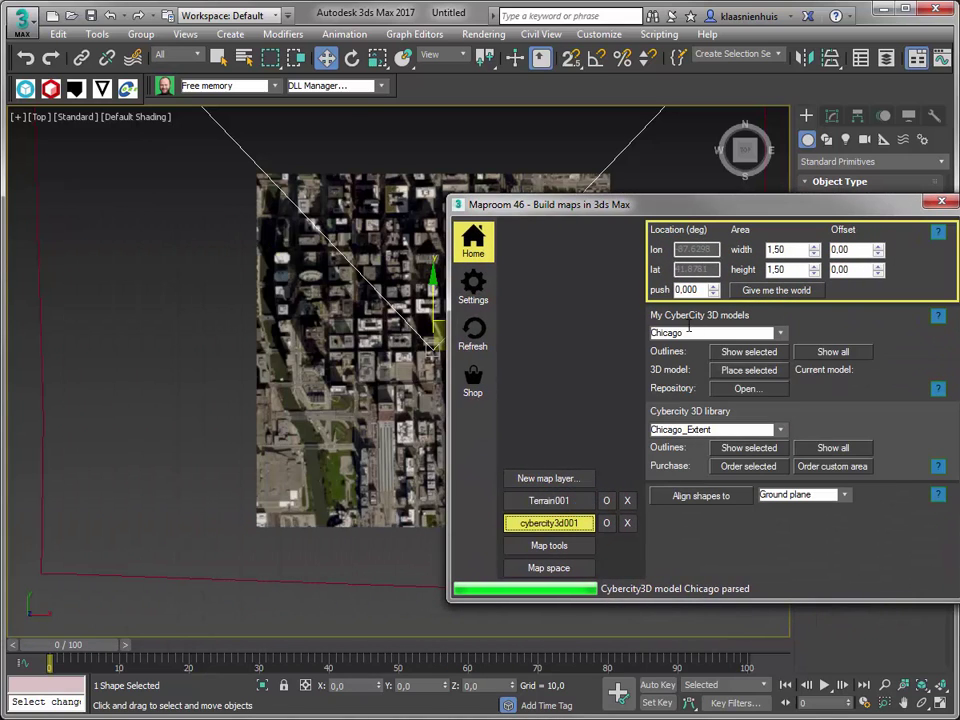
pyautogui.doubleClick(788, 249)
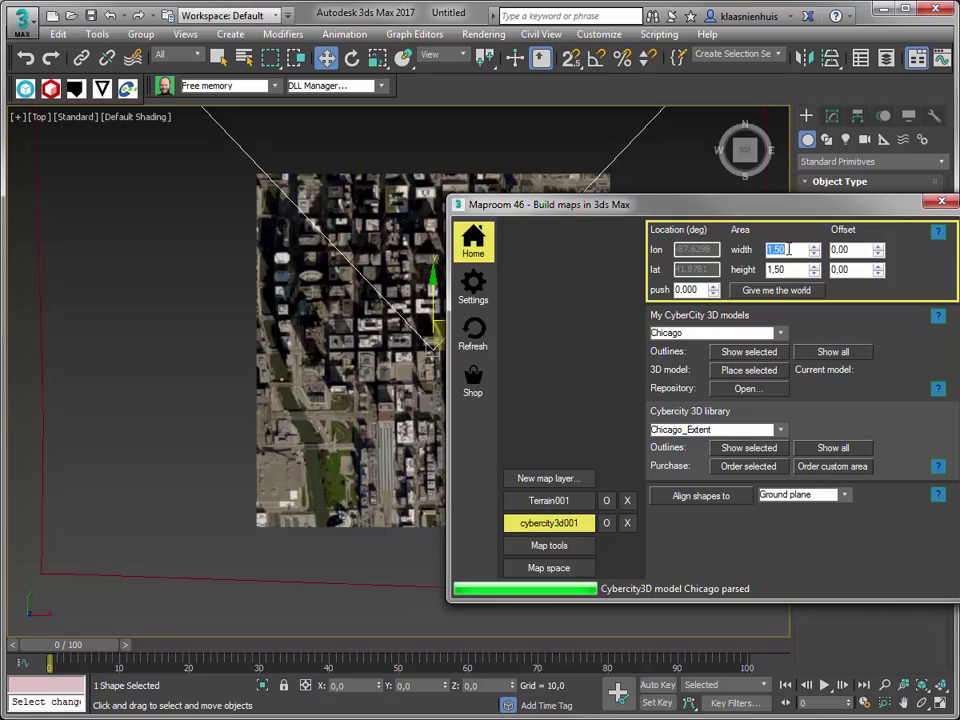
pyautogui.write('2')
pyautogui.press('Tab')
pyautogui.write('2')
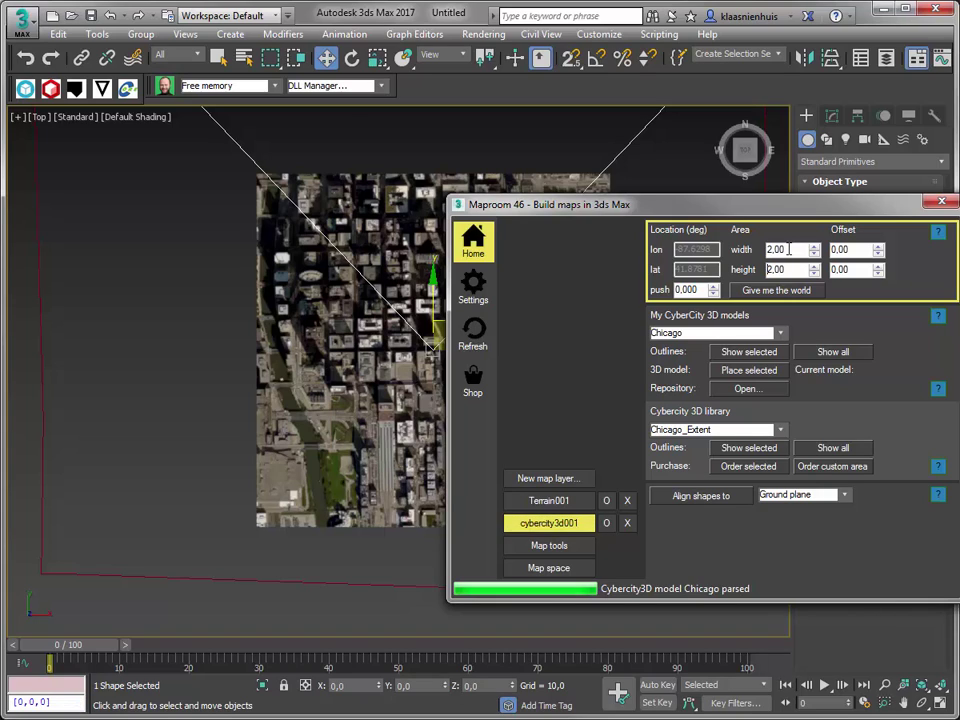
# Step: Place the Chicago 3D model from the owned CyberCity models into the map
pyautogui.click(781, 333)
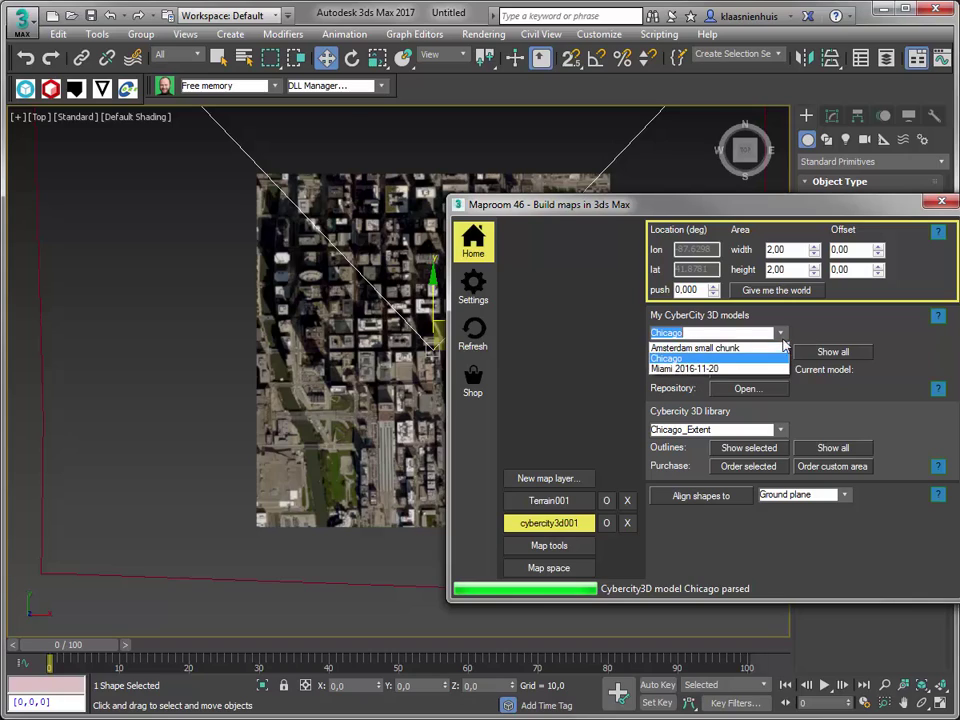
pyautogui.click(678, 364)
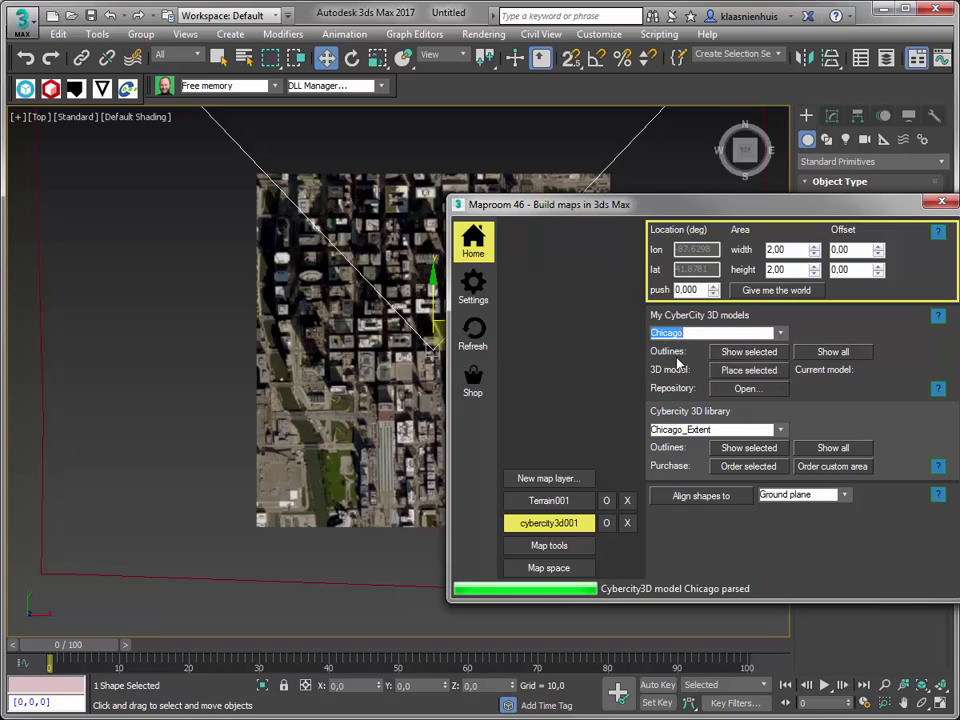
pyautogui.click(748, 371)
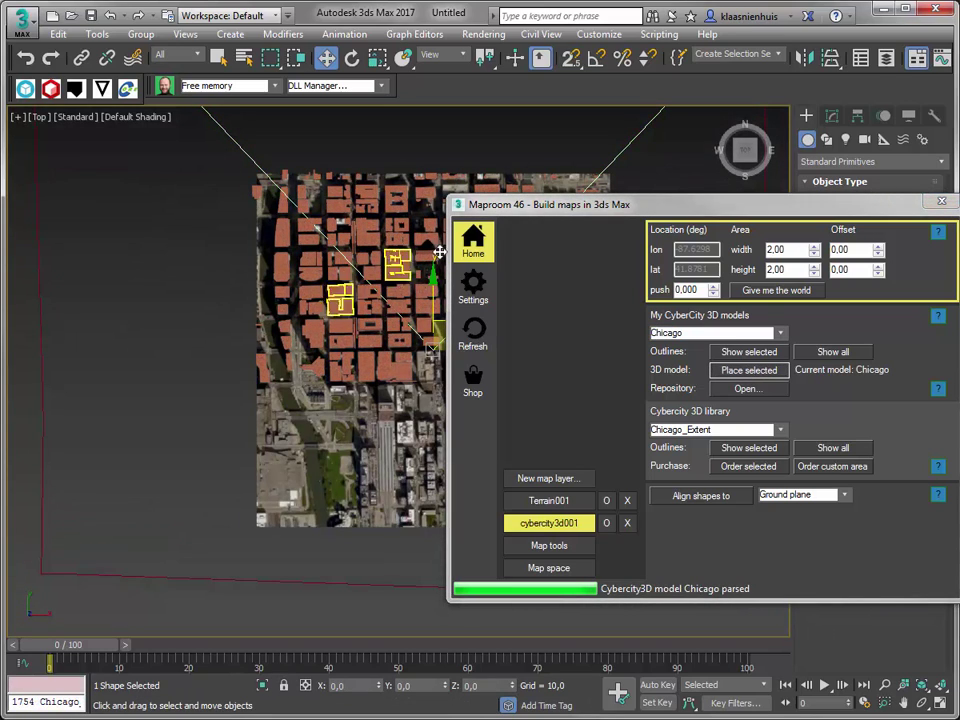
# Step: Examine how the placed Chicago buildings line up with the satellite image, from above and at an angle
pyautogui.moveTo(606, 204); pyautogui.dragTo(764, 439)
pyautogui.click(401, 429)
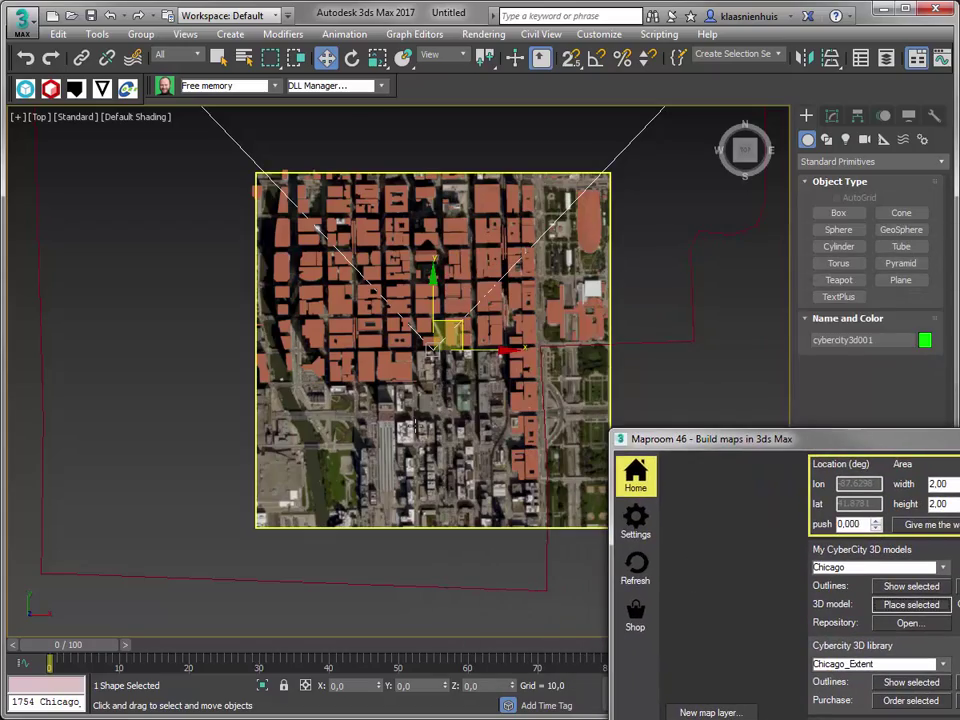
pyautogui.keyDown('alt'); pyautogui.moveTo(401, 429); pyautogui.dragTo(436, 290, button='middle'); pyautogui.keyUp('alt')
pyautogui.press('t')
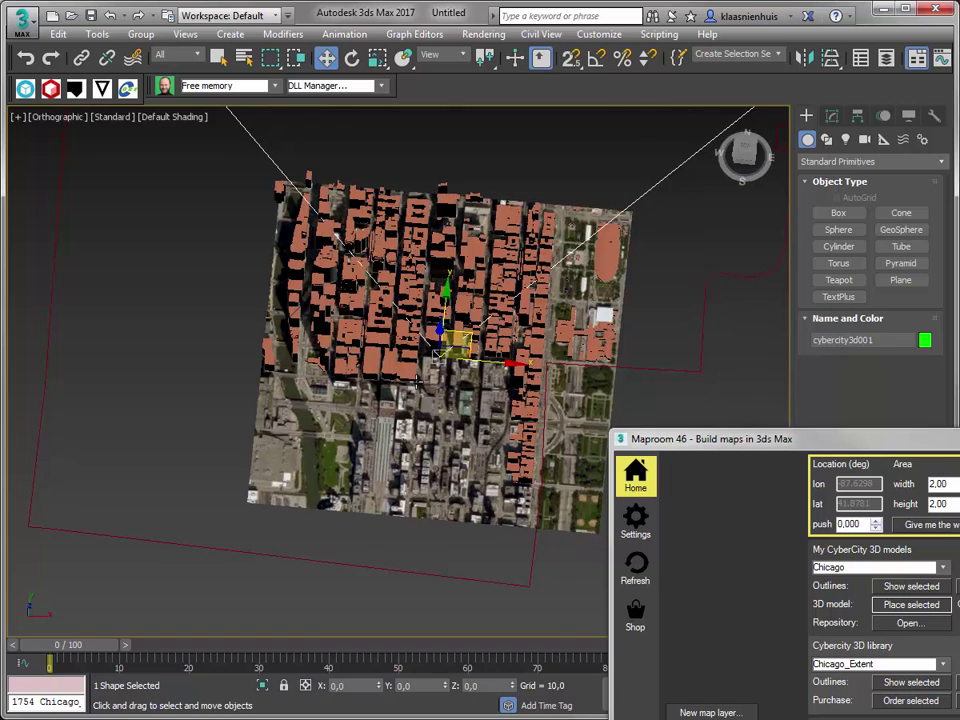
pyautogui.moveTo(416, 382); pyautogui.dragTo(352, 386, button='middle')
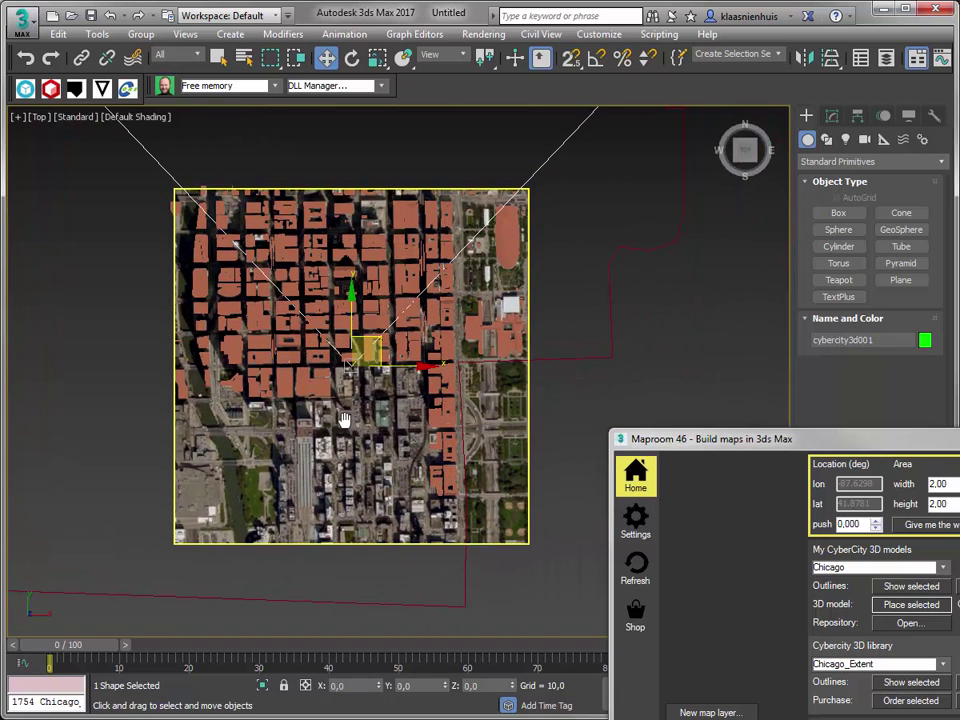
pyautogui.scroll(2, 372, 437)
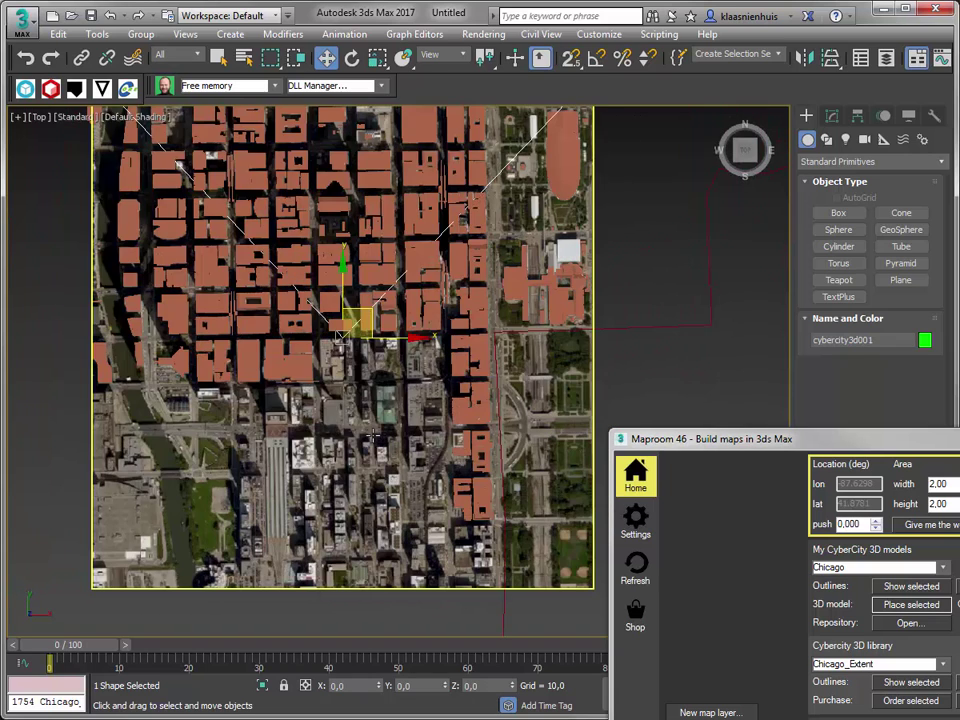
pyautogui.moveTo(175, 148)
pyautogui.keyDown('alt'); pyautogui.mouseDown(button='middle')
pyautogui.moveTo(160, 125)
pyautogui.moveTo(203, 116)
pyautogui.moveTo(183, 130)
pyautogui.mouseUp(button='middle'); pyautogui.keyUp('alt')
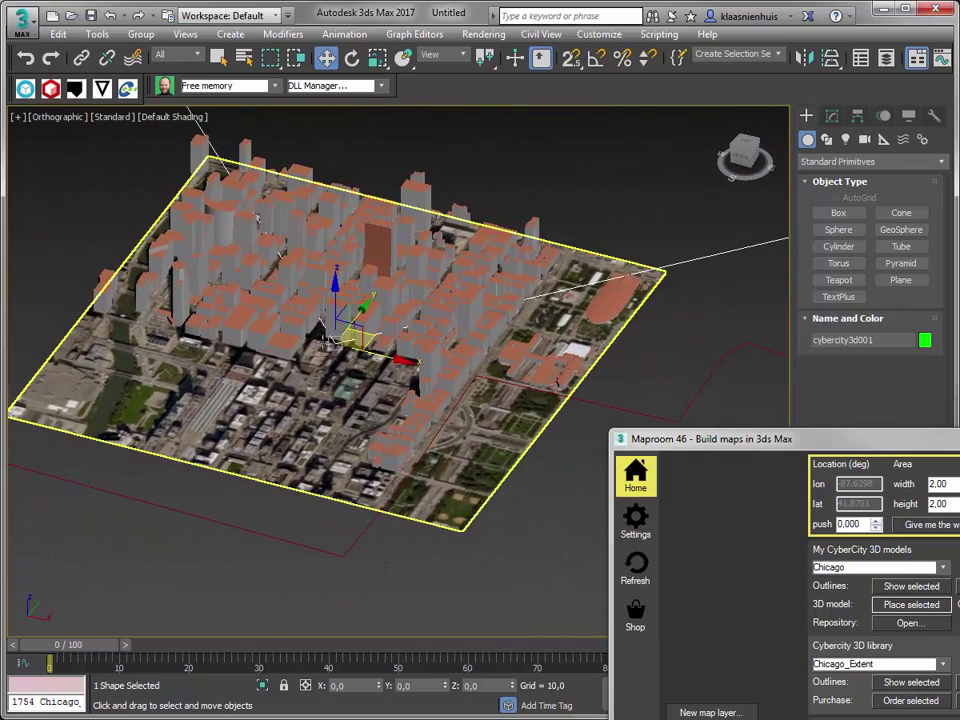
pyautogui.moveTo(288, 385); pyautogui.dragTo(367, 446, button='middle')
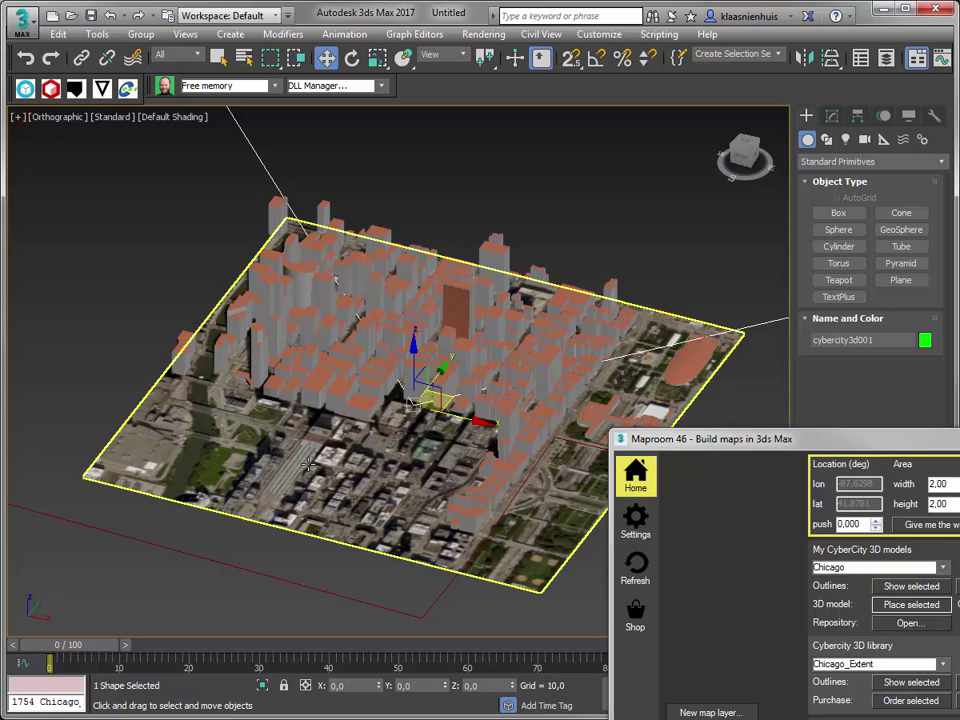
pyautogui.scroll(-4, 148, 276)
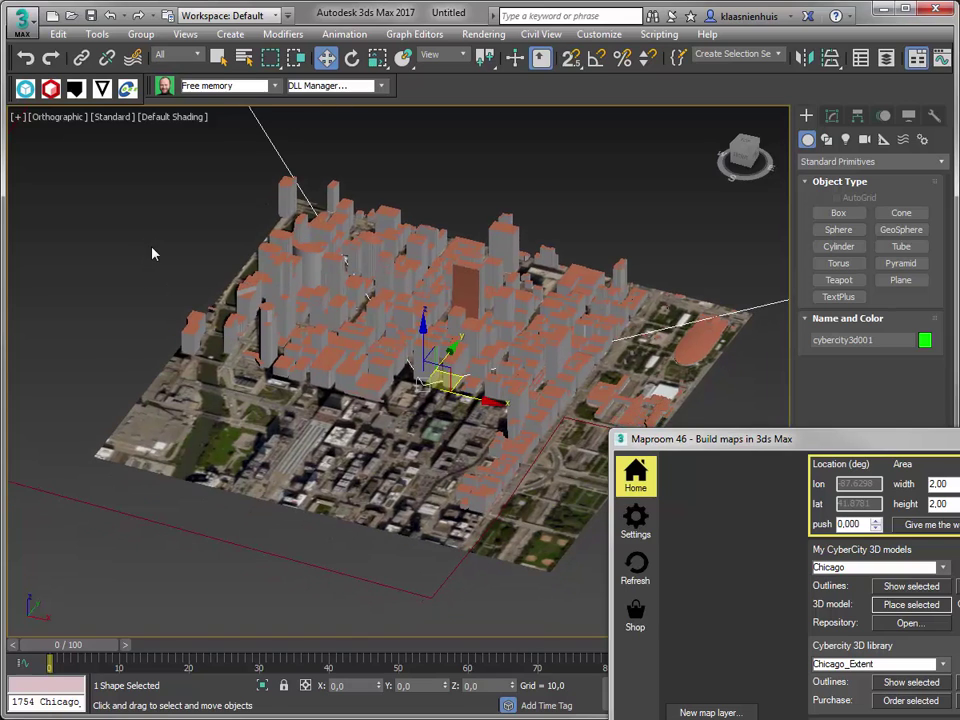
# Step: Select all the Chicago building objects and apply a UVW Map modifier with planar mapping to them
pyautogui.moveTo(129, 176); pyautogui.dragTo(568, 519)
pyautogui.click(833, 117)
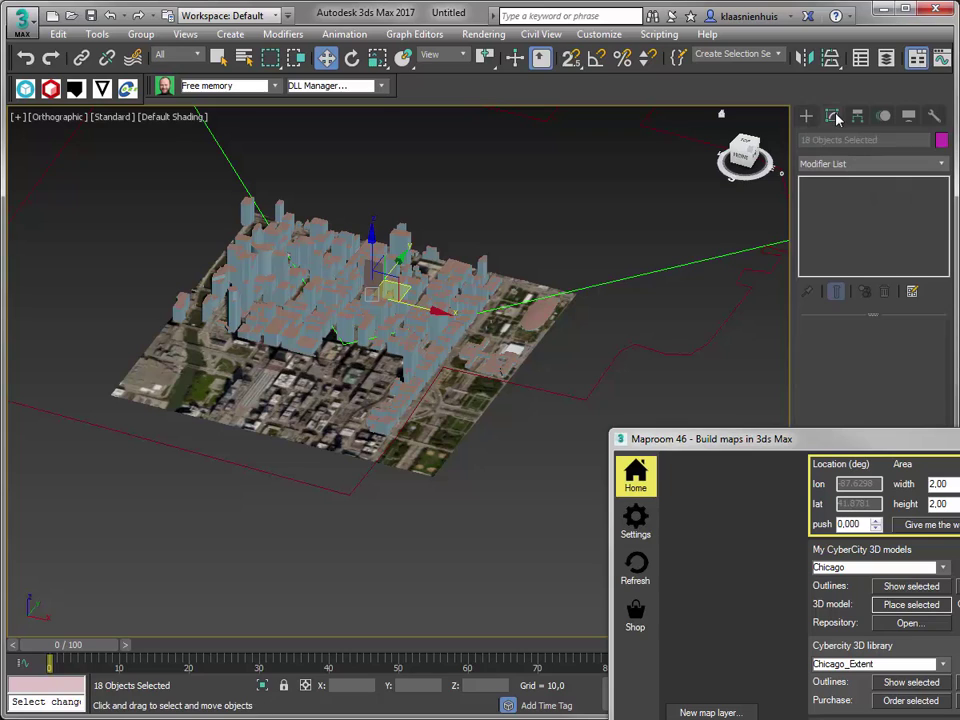
pyautogui.click(843, 162)
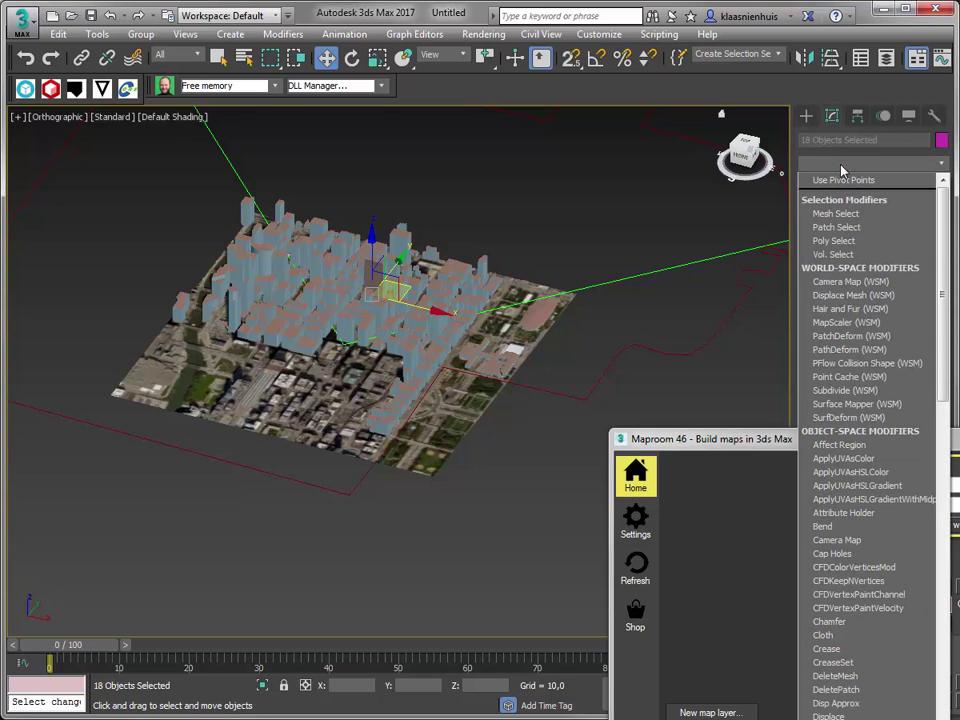
pyautogui.write('uvw')
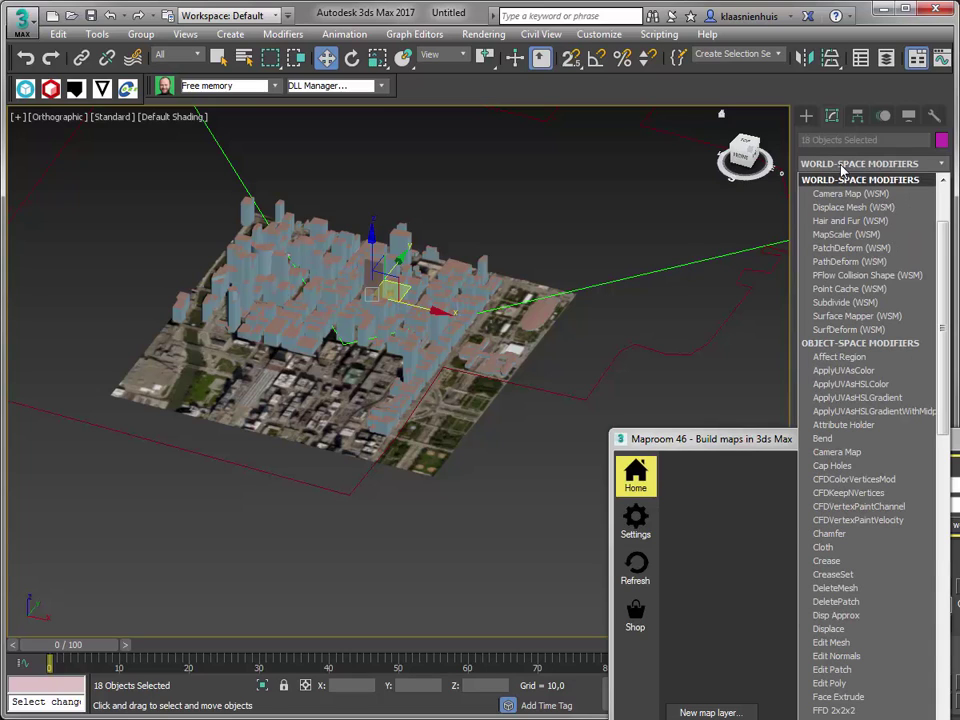
pyautogui.click(841, 170)
pyautogui.click(842, 166)
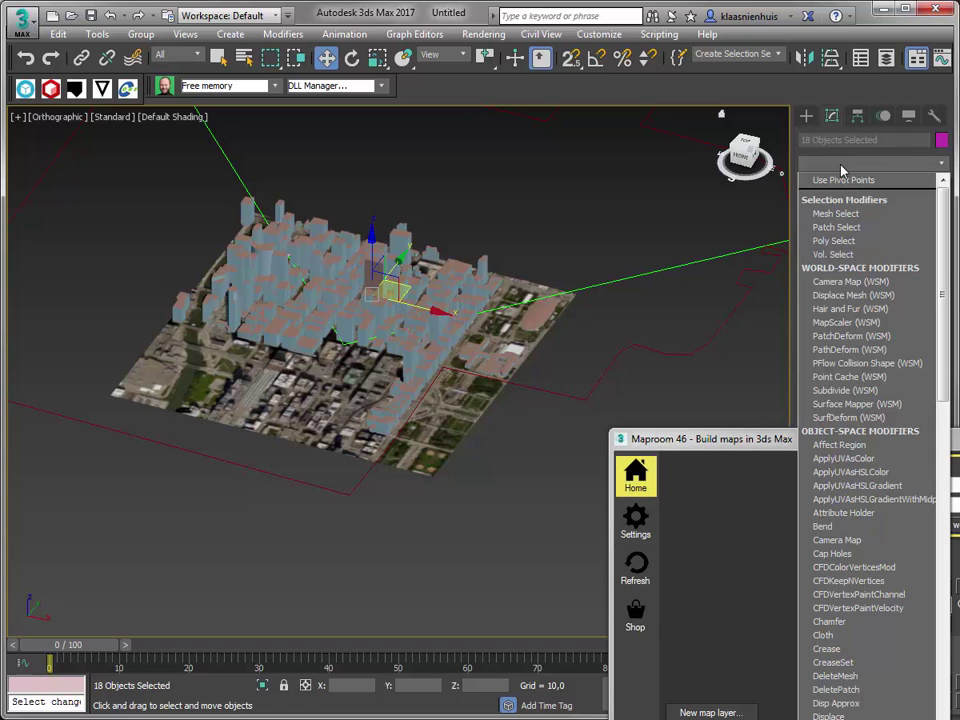
pyautogui.press('u')
pyautogui.press('u')
pyautogui.press('Return')
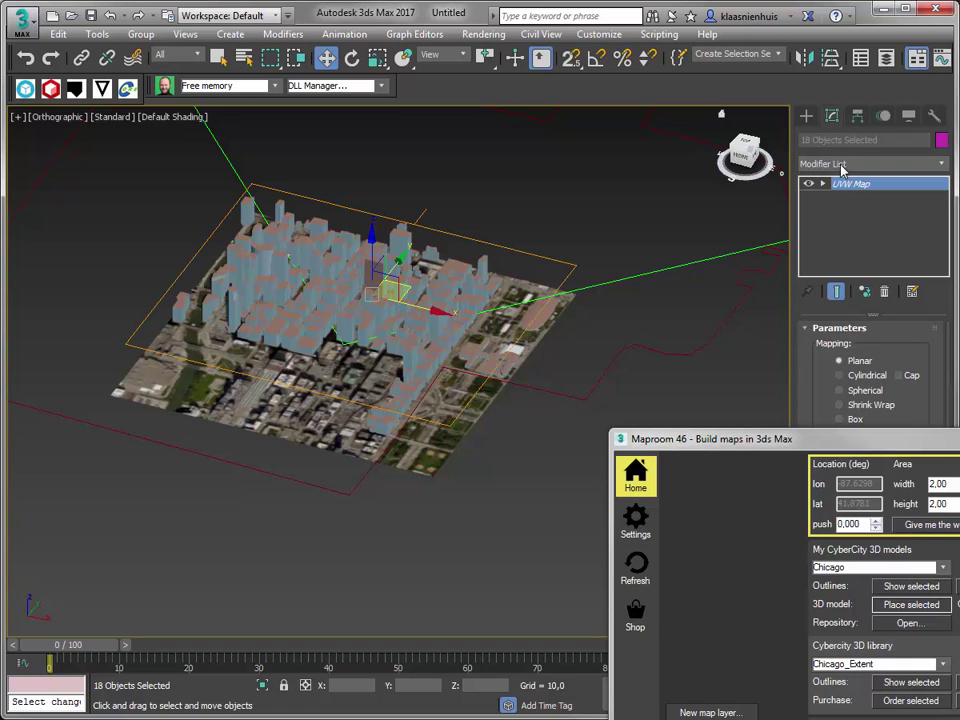
# Step: Fit the buildings' planar UVW mapping gizmo to the edges of the satellite image in the top view, about 2.02 long
pyautogui.moveTo(346, 405); pyautogui.dragTo(386, 366, button='middle')
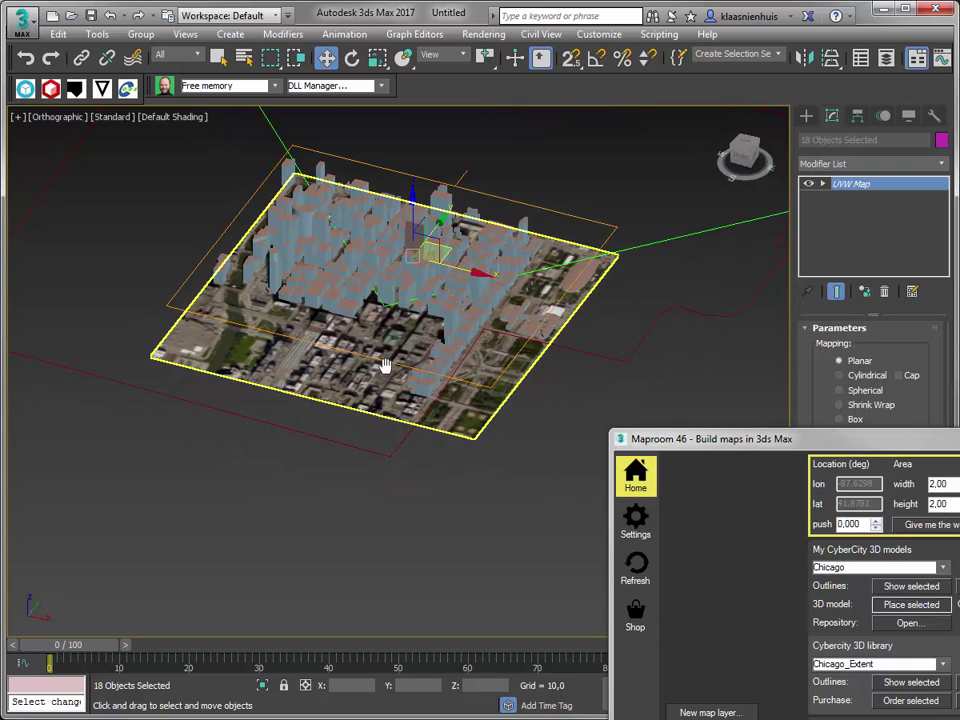
pyautogui.press('t')
pyautogui.scroll(5, 395, 367)
pyautogui.moveTo(452, 364); pyautogui.dragTo(249, 208, button='middle')
pyautogui.click(516, 57)
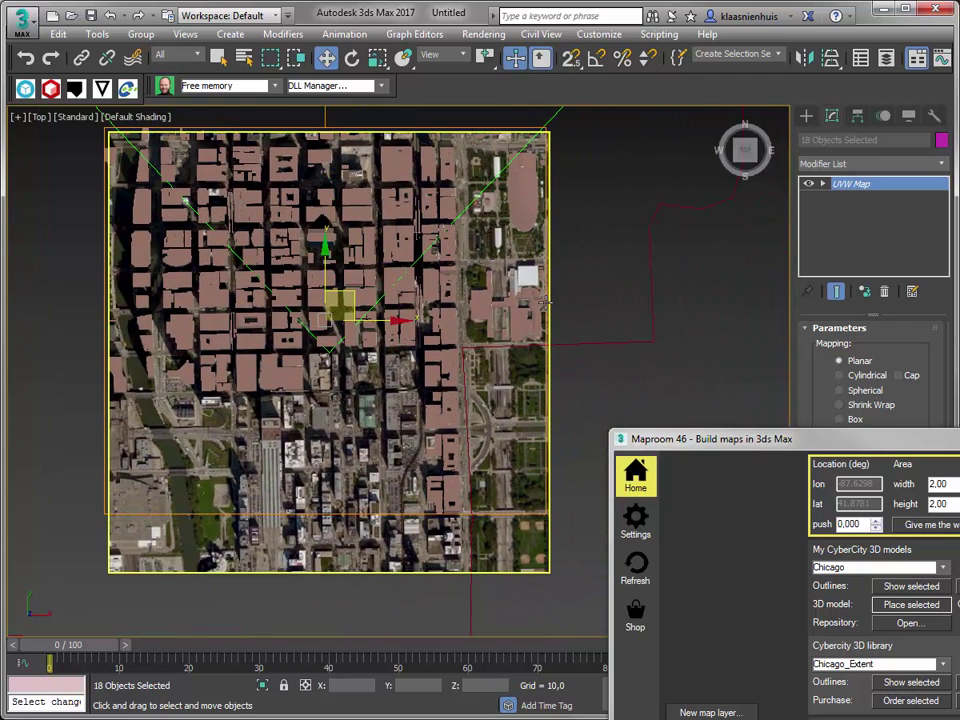
pyautogui.moveTo(547, 300); pyautogui.dragTo(548, 300)
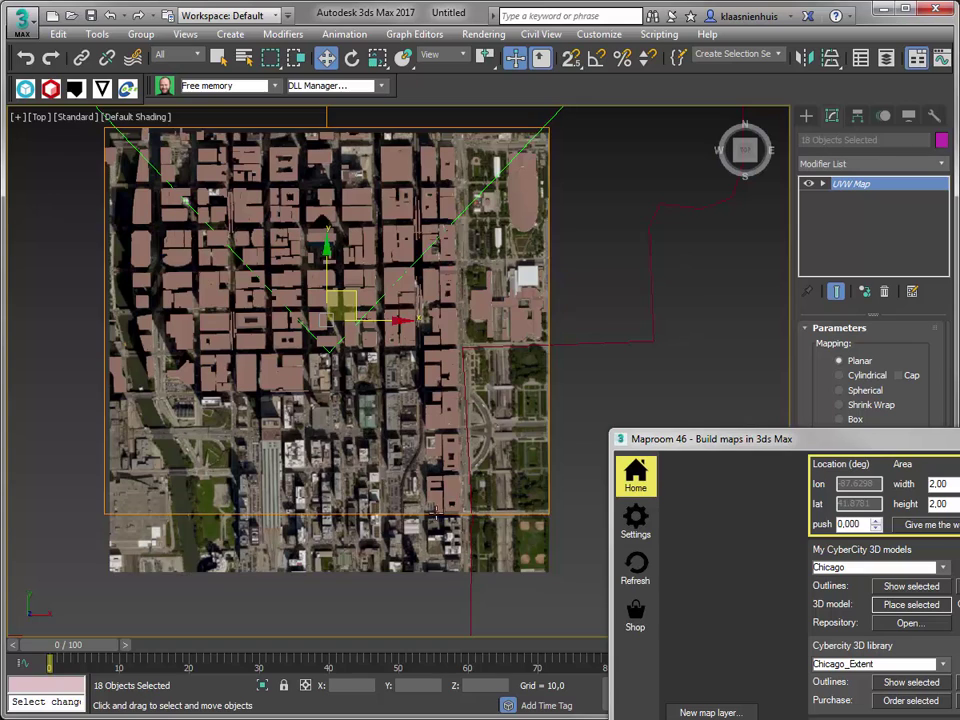
pyautogui.moveTo(416, 512); pyautogui.dragTo(412, 446)
pyautogui.moveTo(105, 518); pyautogui.dragTo(110, 514)
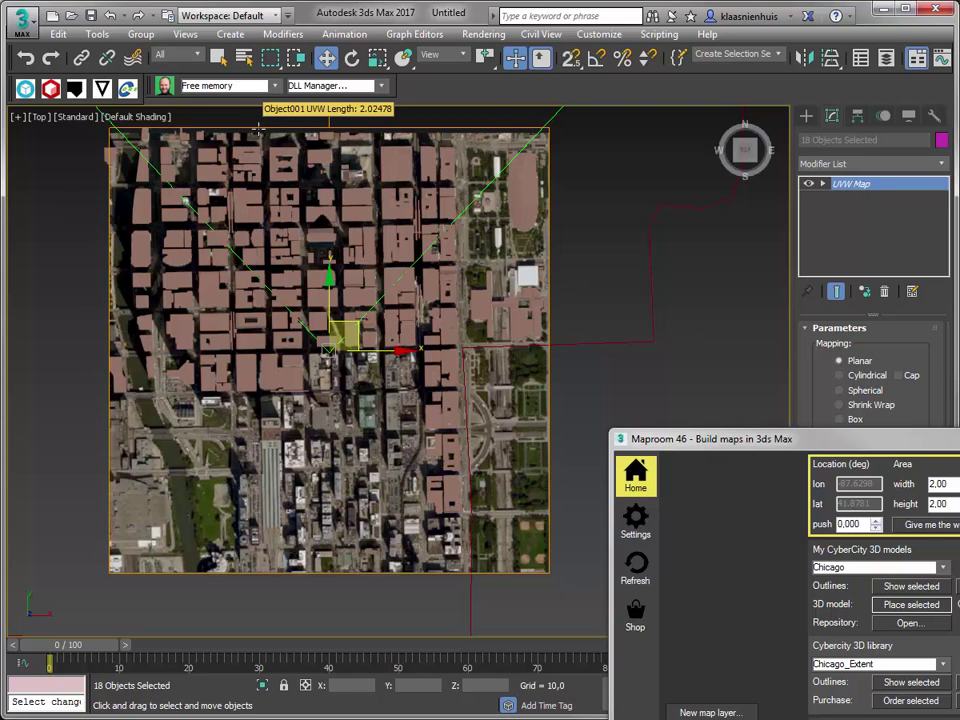
# Step: Connect the satellite bitmap reprojected.png to the Diffuse Color of the Roof material in the Slate Material Editor
pyautogui.moveTo(253, 369); pyautogui.dragTo(296, 364, button='middle')
pyautogui.press('m')
pyautogui.moveTo(2, 145); pyautogui.dragTo(733, 136)
pyautogui.press('Delete')
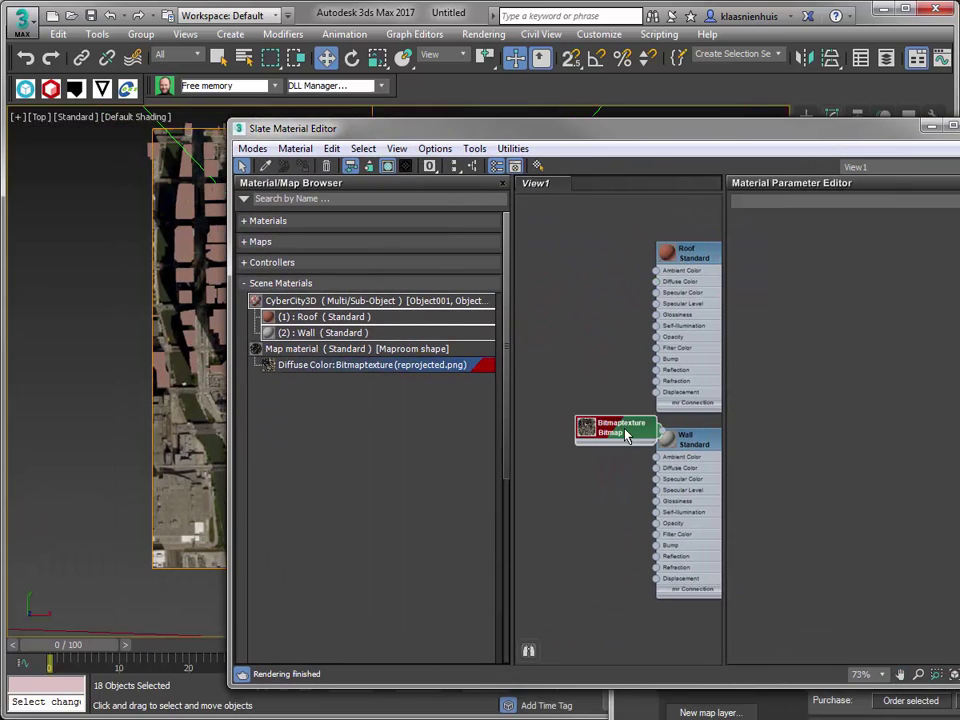
pyautogui.moveTo(656, 284); pyautogui.dragTo(656, 282)
pyautogui.press('p')
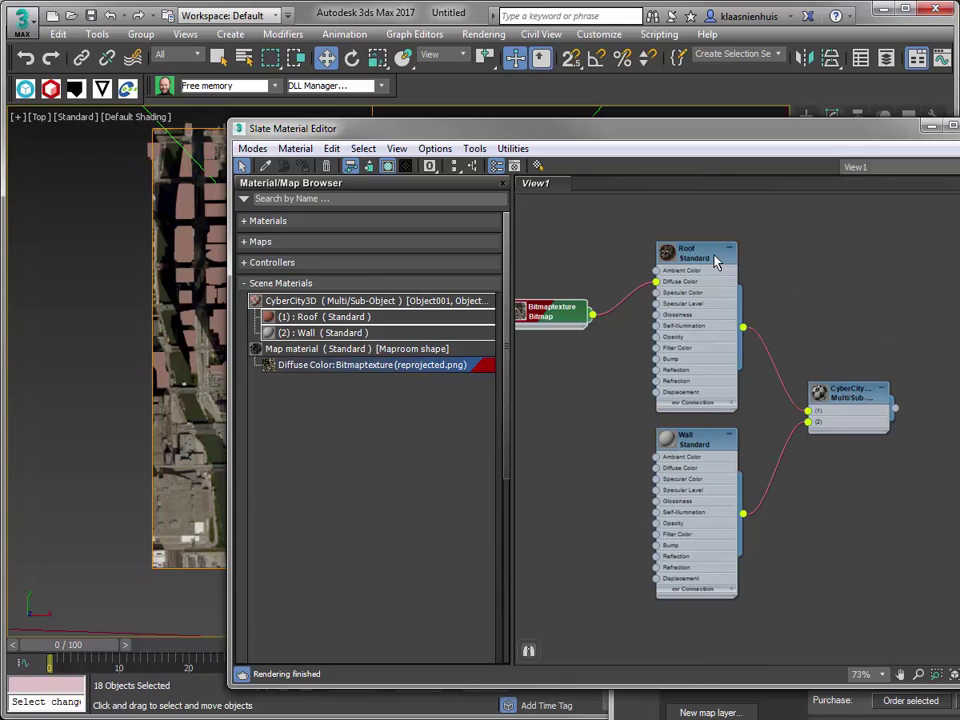
# Step: Turn on viewport display of the roof bitmap through the CyberCity3D Multi/Sub-Object material
pyautogui.moveTo(715, 262); pyautogui.dragTo(757, 268, button='middle')
pyautogui.doubleClick(589, 326)
pyautogui.click(388, 167)
pyautogui.click(396, 186)
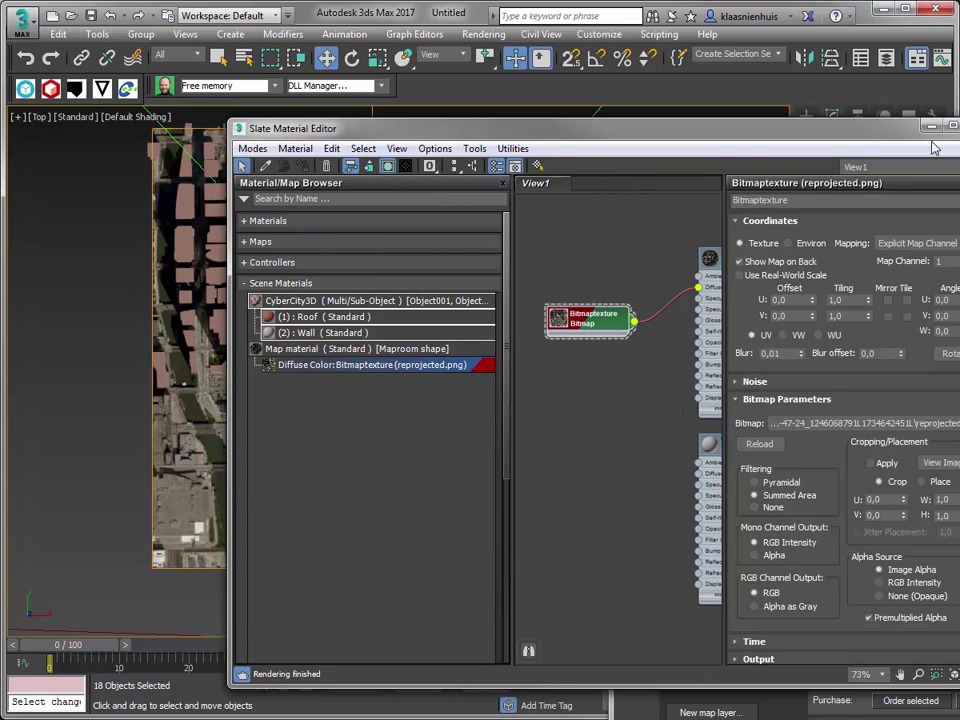
pyautogui.click(931, 127)
pyautogui.keyDown('alt'); pyautogui.moveTo(404, 423); pyautogui.dragTo(356, 352, button='middle'); pyautogui.keyUp('alt')
pyautogui.press('m')
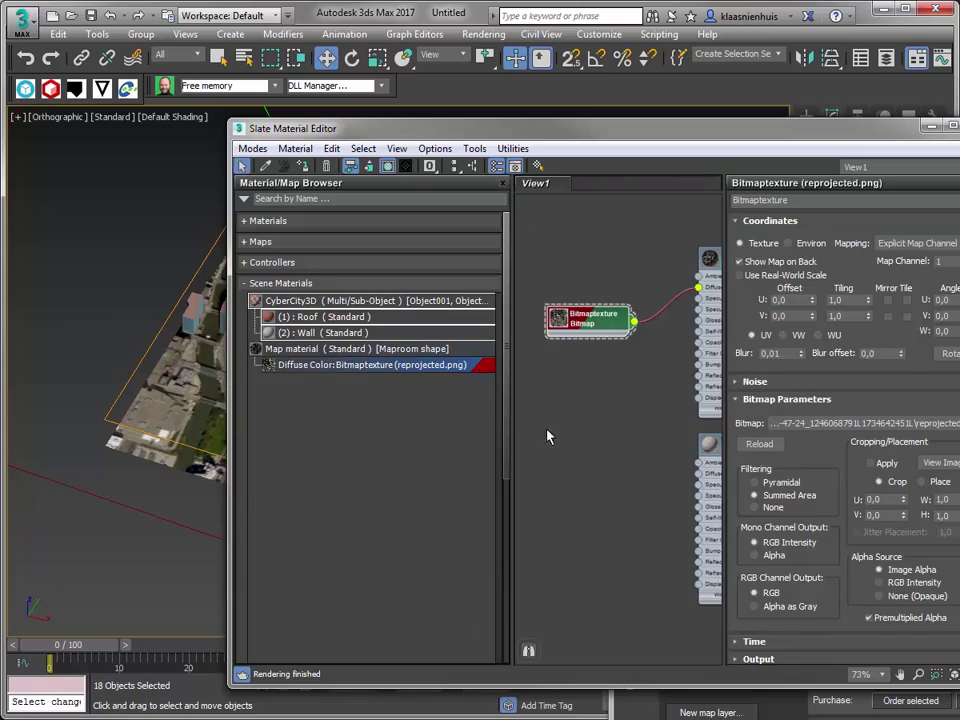
pyautogui.moveTo(551, 426); pyautogui.dragTo(364, 437, button='middle')
pyautogui.rightClick(650, 398)
pyautogui.click(729, 416)
pyautogui.click(493, 426)
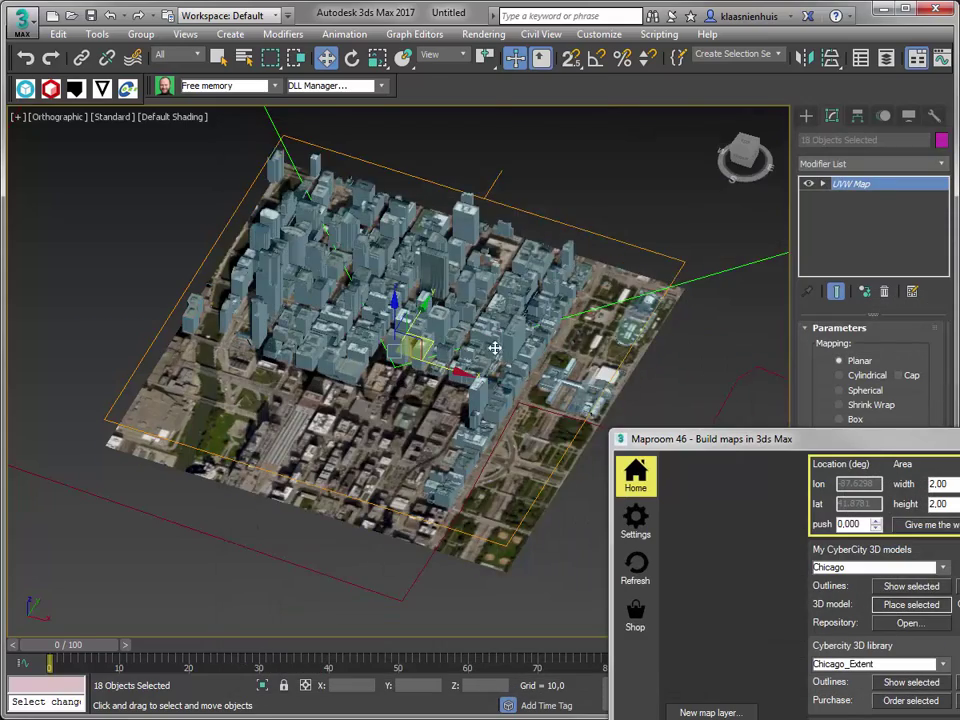
# Step: Deselect the buildings, inspect the satellite texture on their roofs up close, and bring the Maproom window back into view
pyautogui.scroll(5, 418, 332)
pyautogui.click(354, 396)
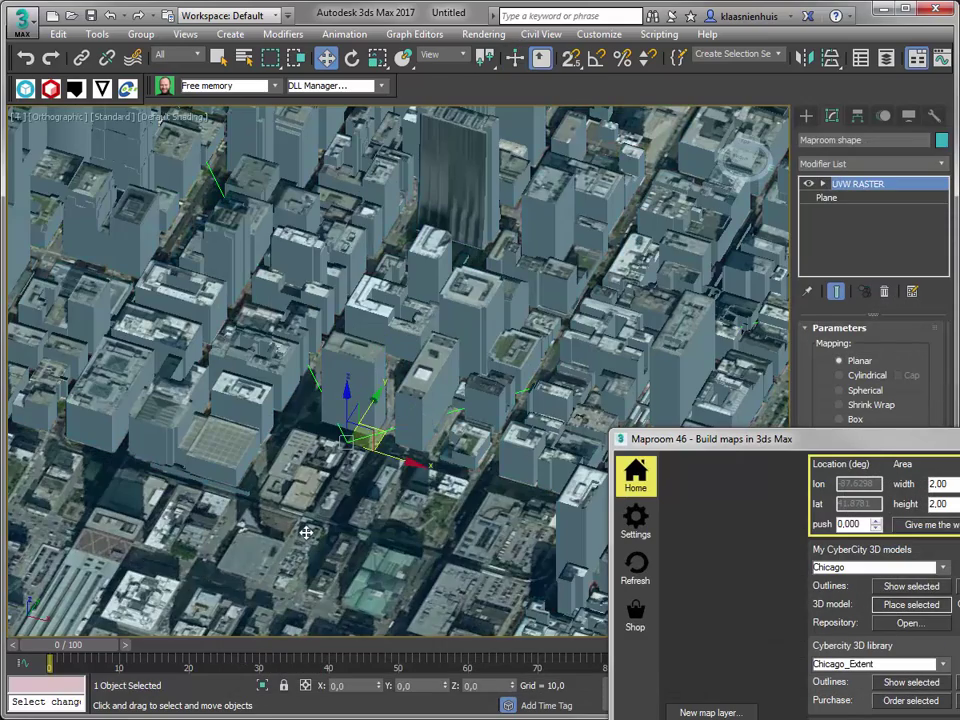
pyautogui.scroll(-5, 306, 532)
pyautogui.click(306, 532)
pyautogui.scroll(4, 427, 356)
pyautogui.click(429, 311)
pyautogui.moveTo(195, 610); pyautogui.dragTo(78, 372, button='middle')
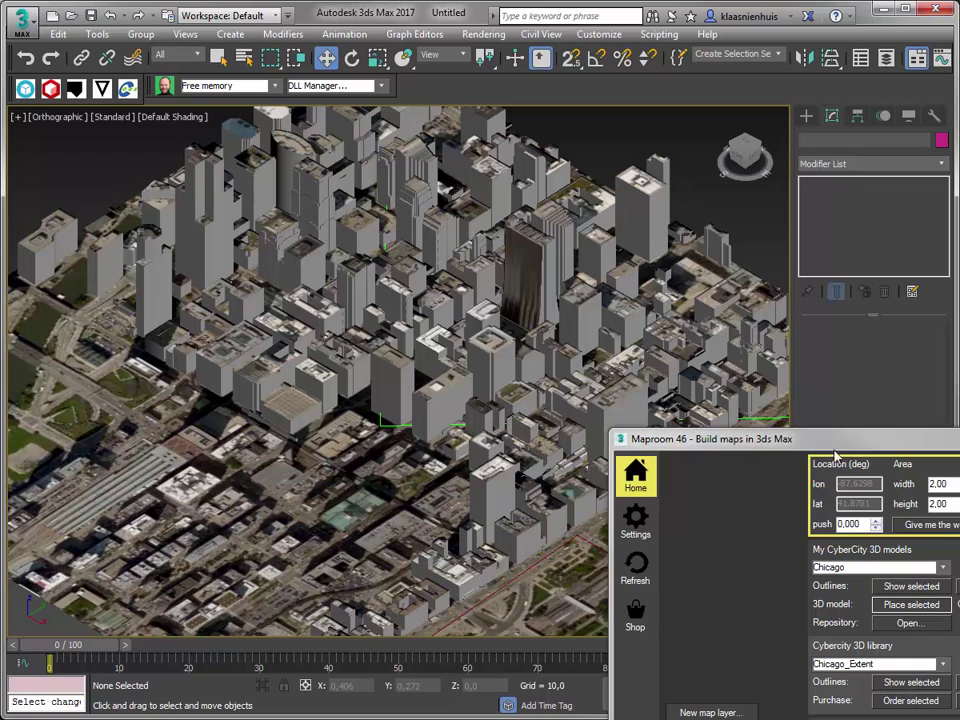
pyautogui.moveTo(825, 437); pyautogui.dragTo(520, 232)
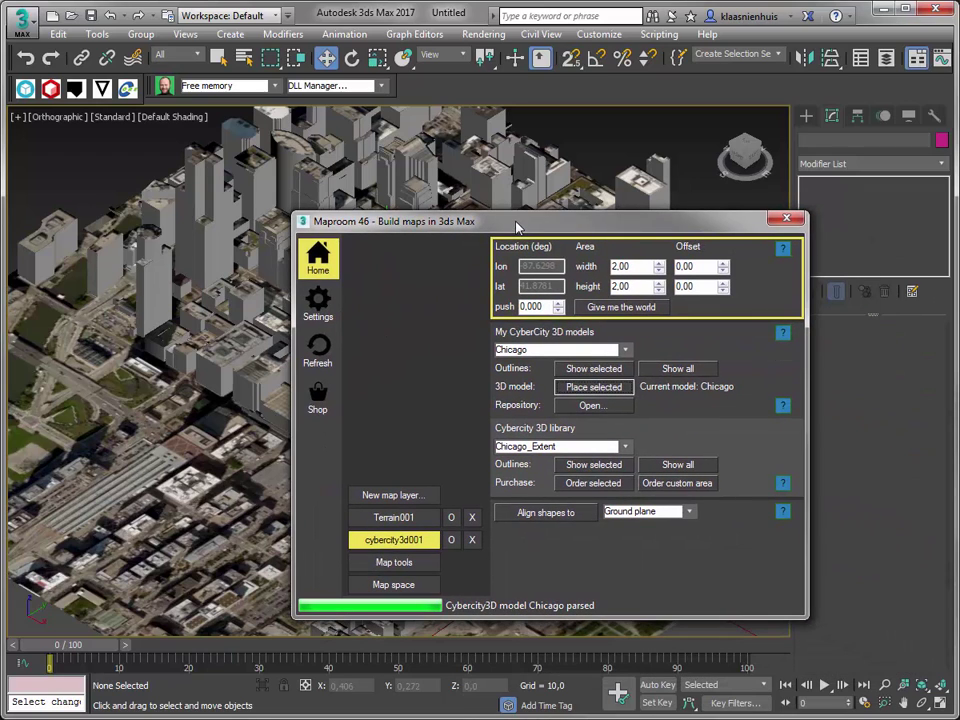